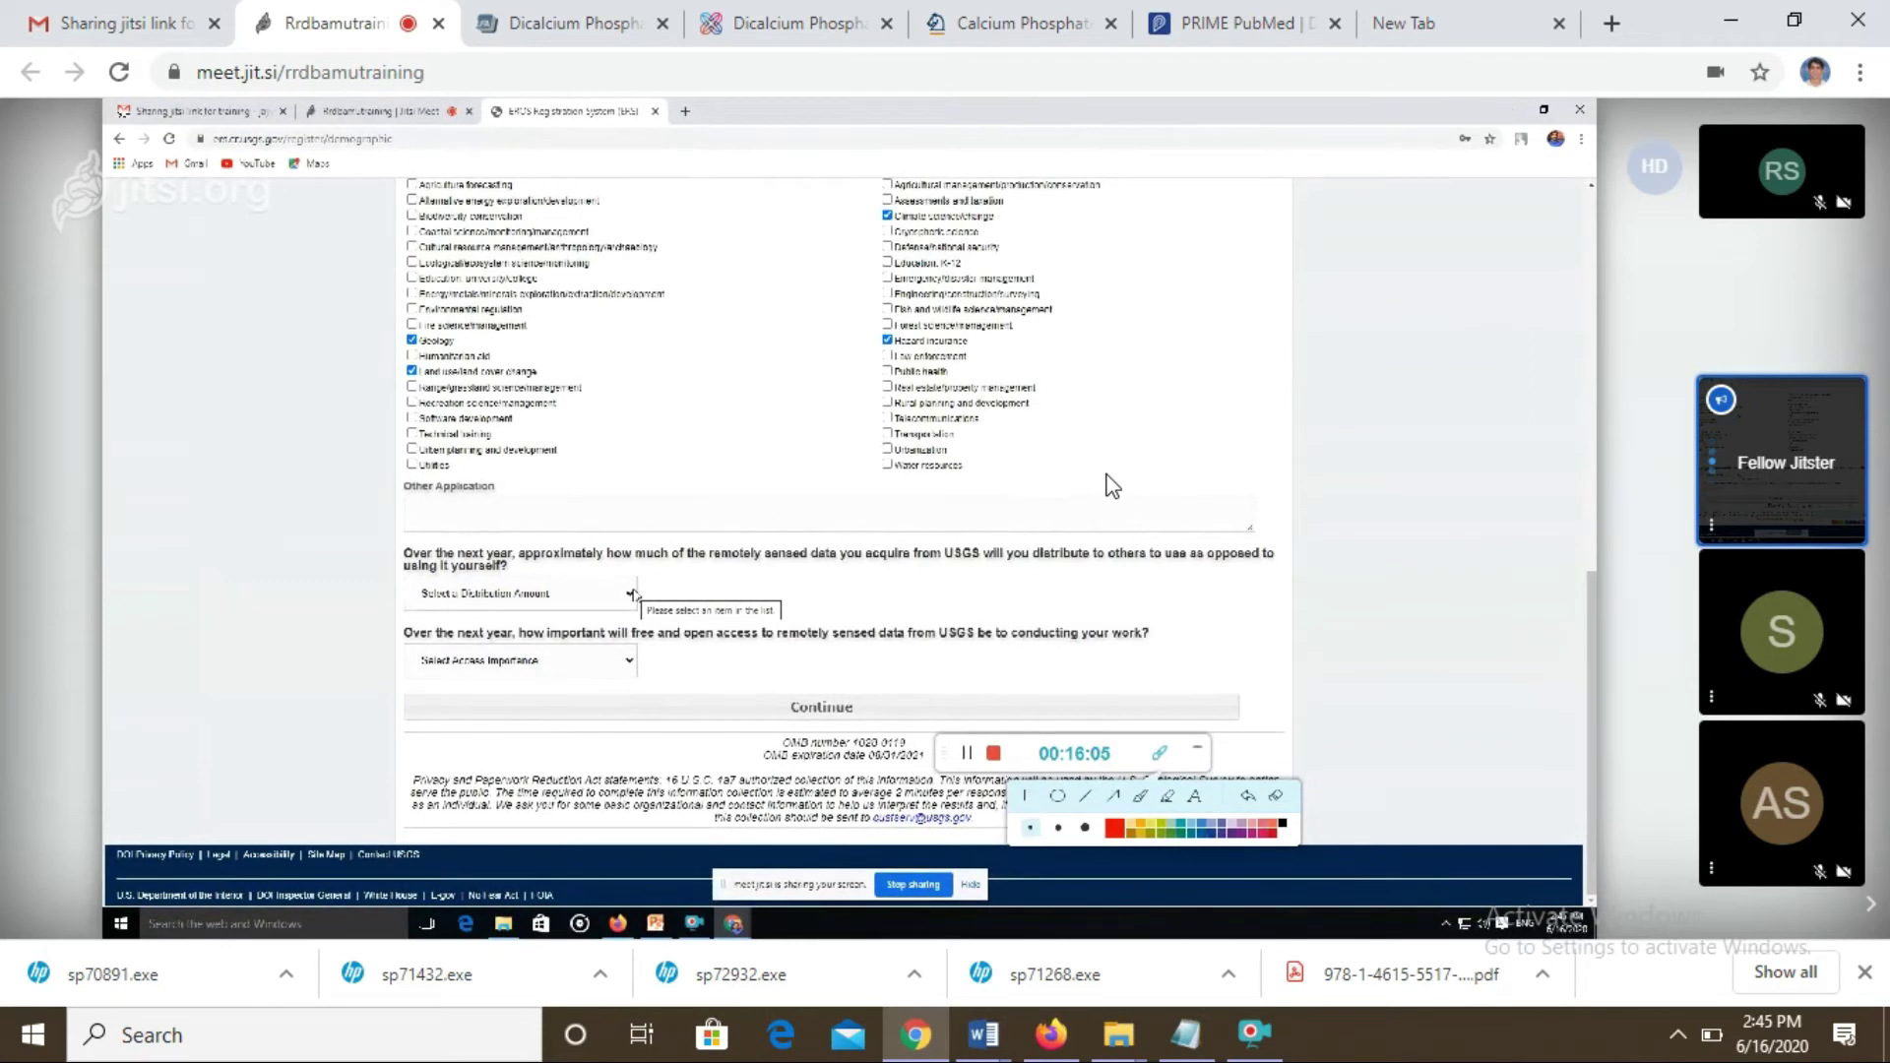
- In the USGS registration form, set the distribution amount to "Some of the data" and the access importance to "Very Important"
{"action": "left_click", "coordinate": [630, 594]}
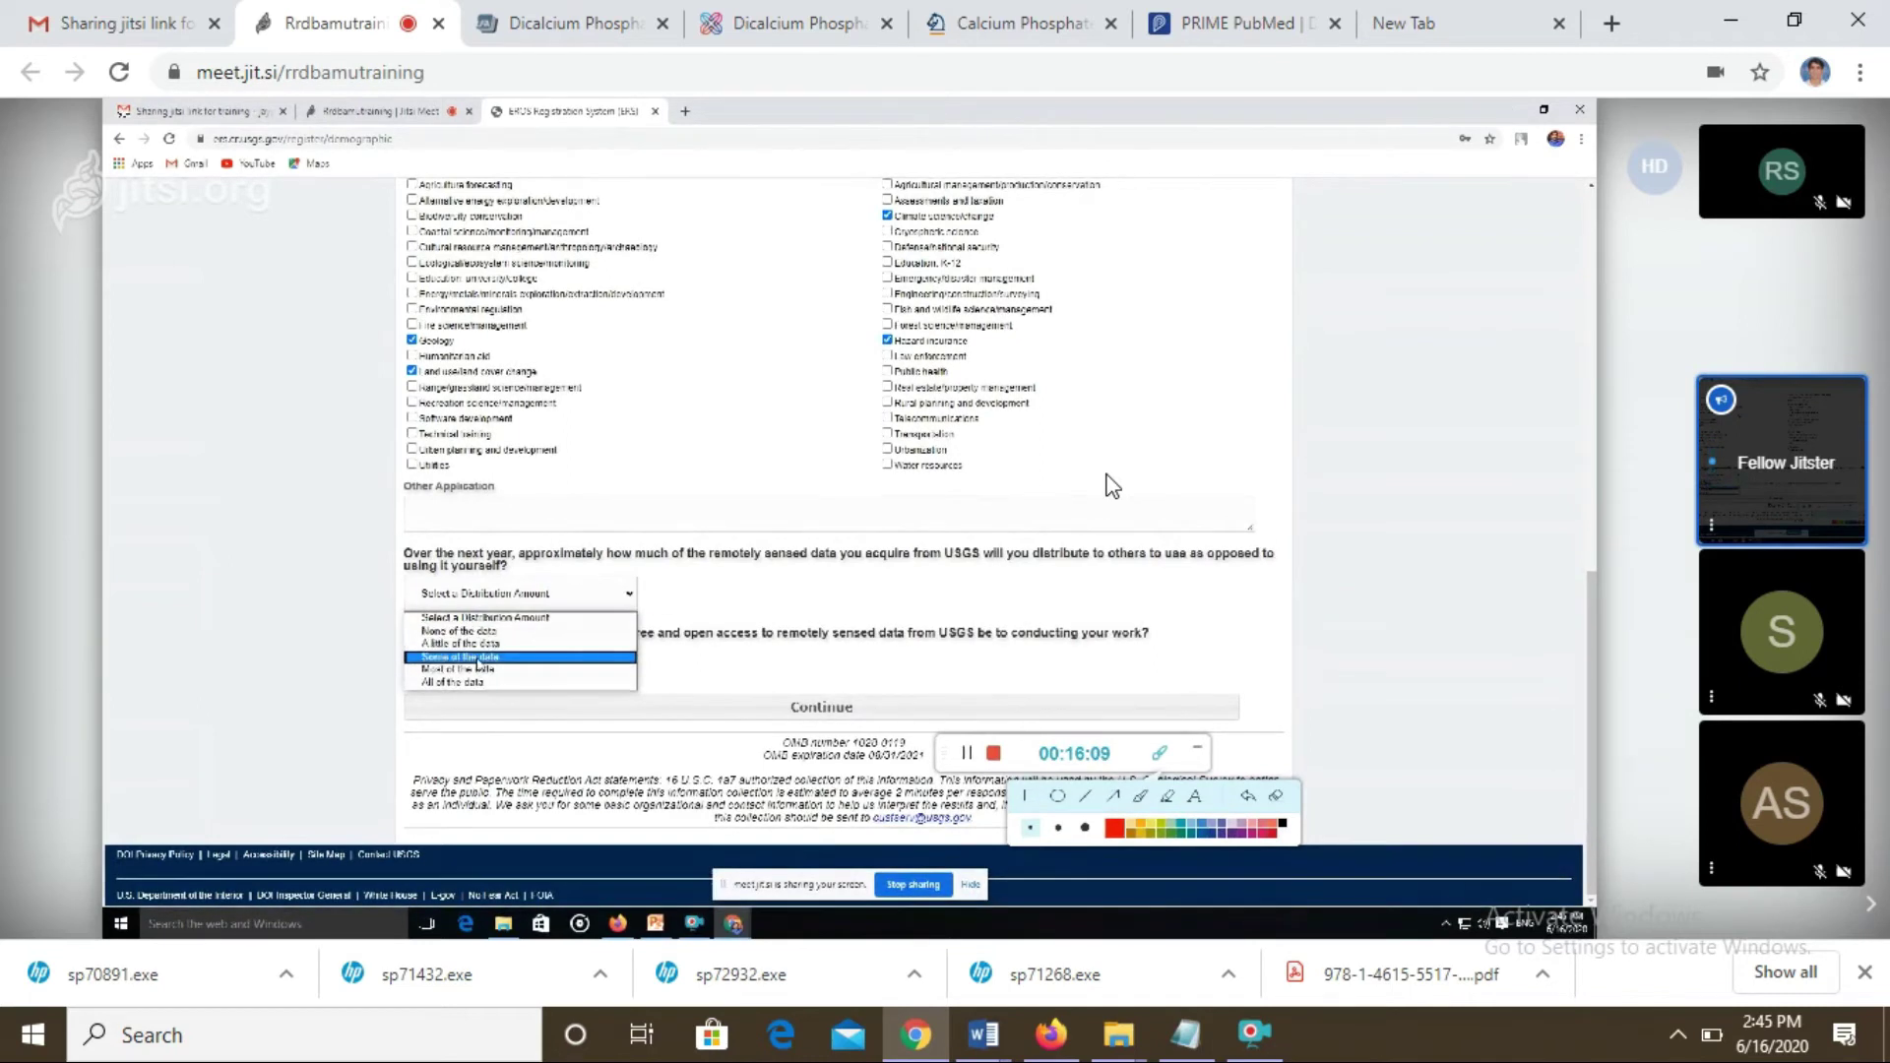
{"action": "left_click", "coordinate": [481, 655]}
{"action": "left_click", "coordinate": [481, 661]}
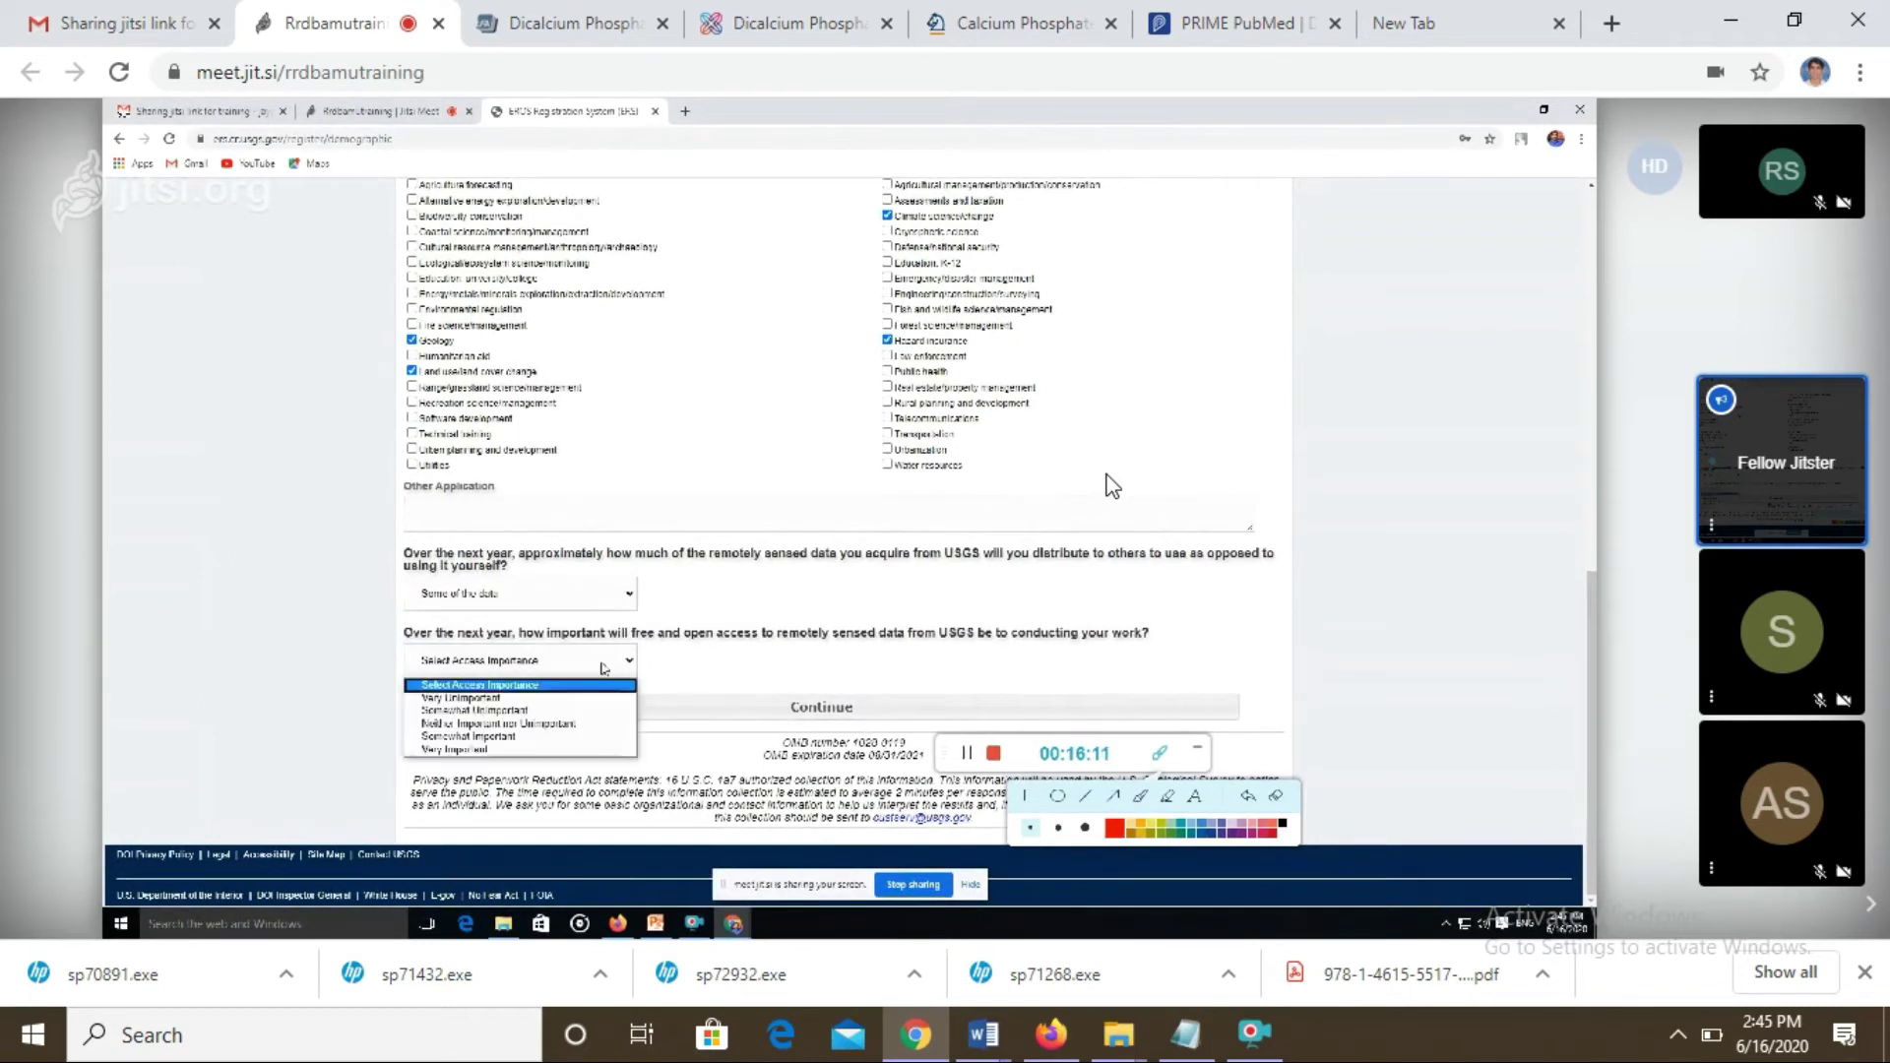
{"action": "left_click", "coordinate": [461, 749]}
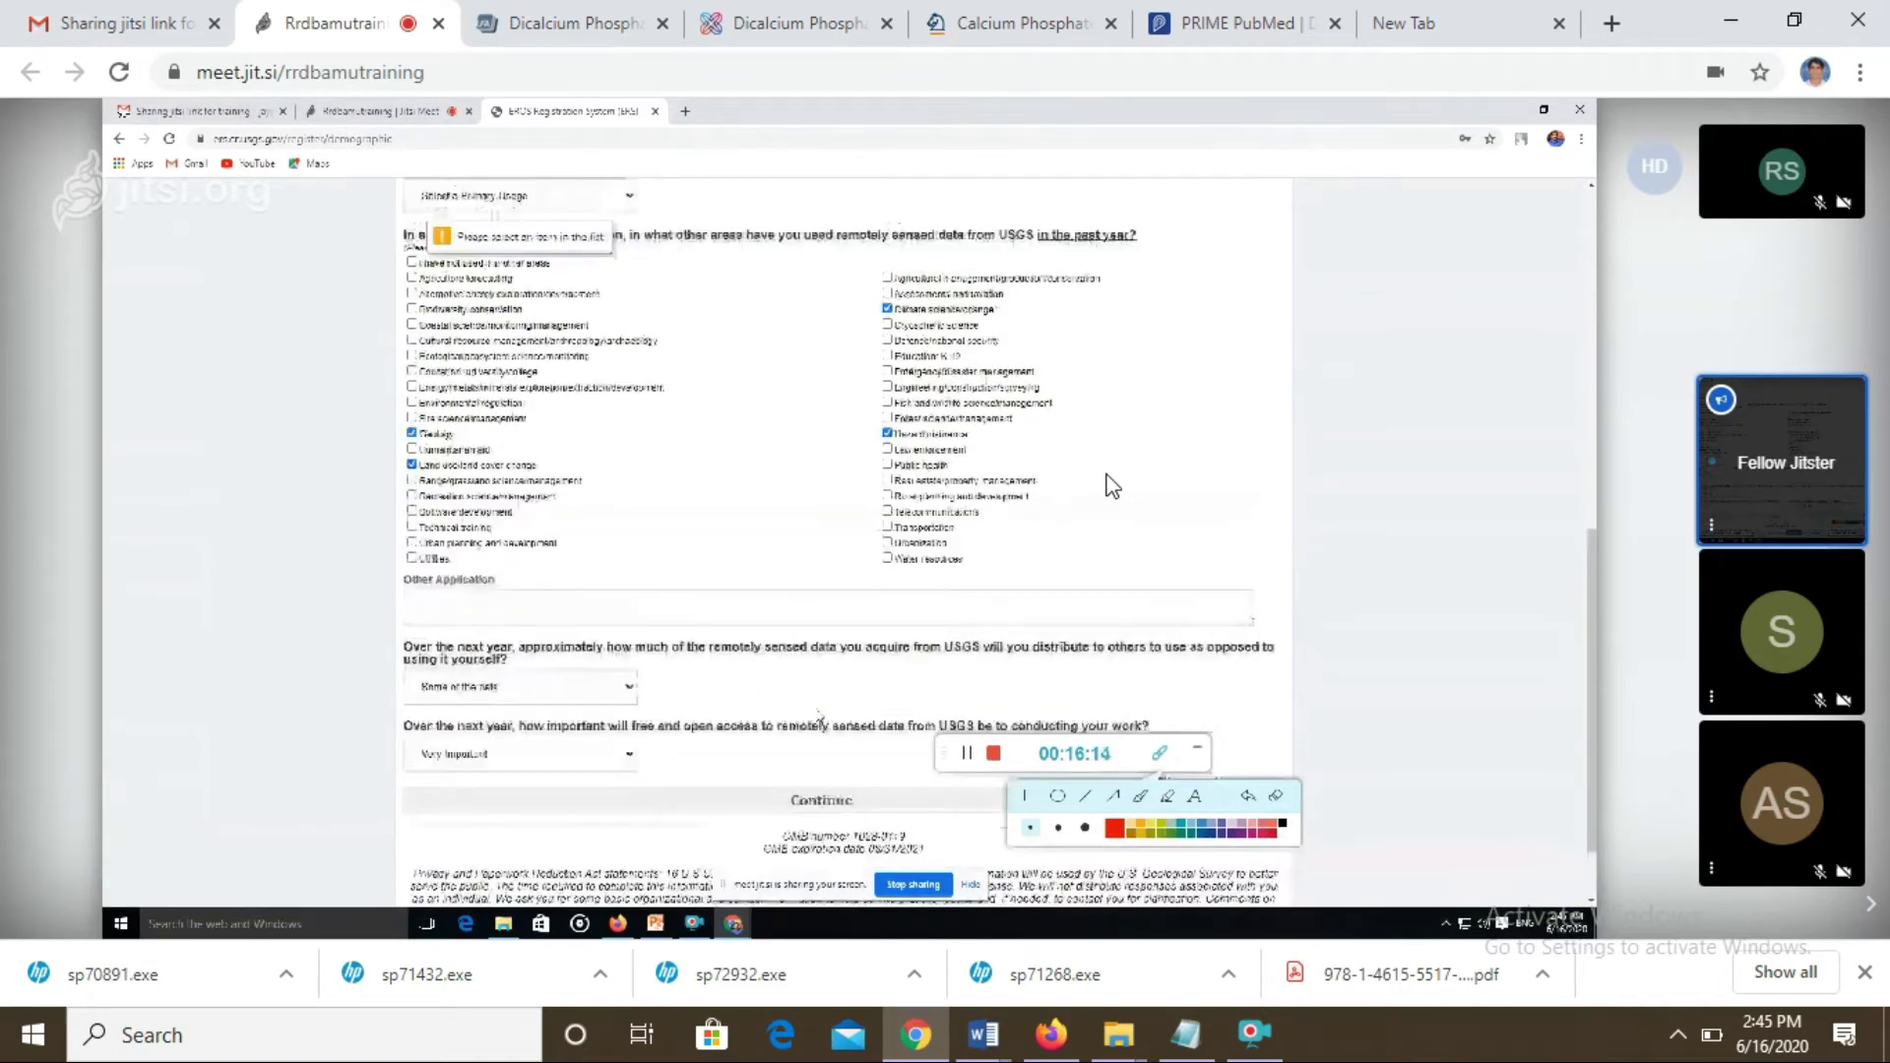
{"action": "scroll", "coordinate": [820, 717], "scroll_direction": "down", "scroll_amount": 1}
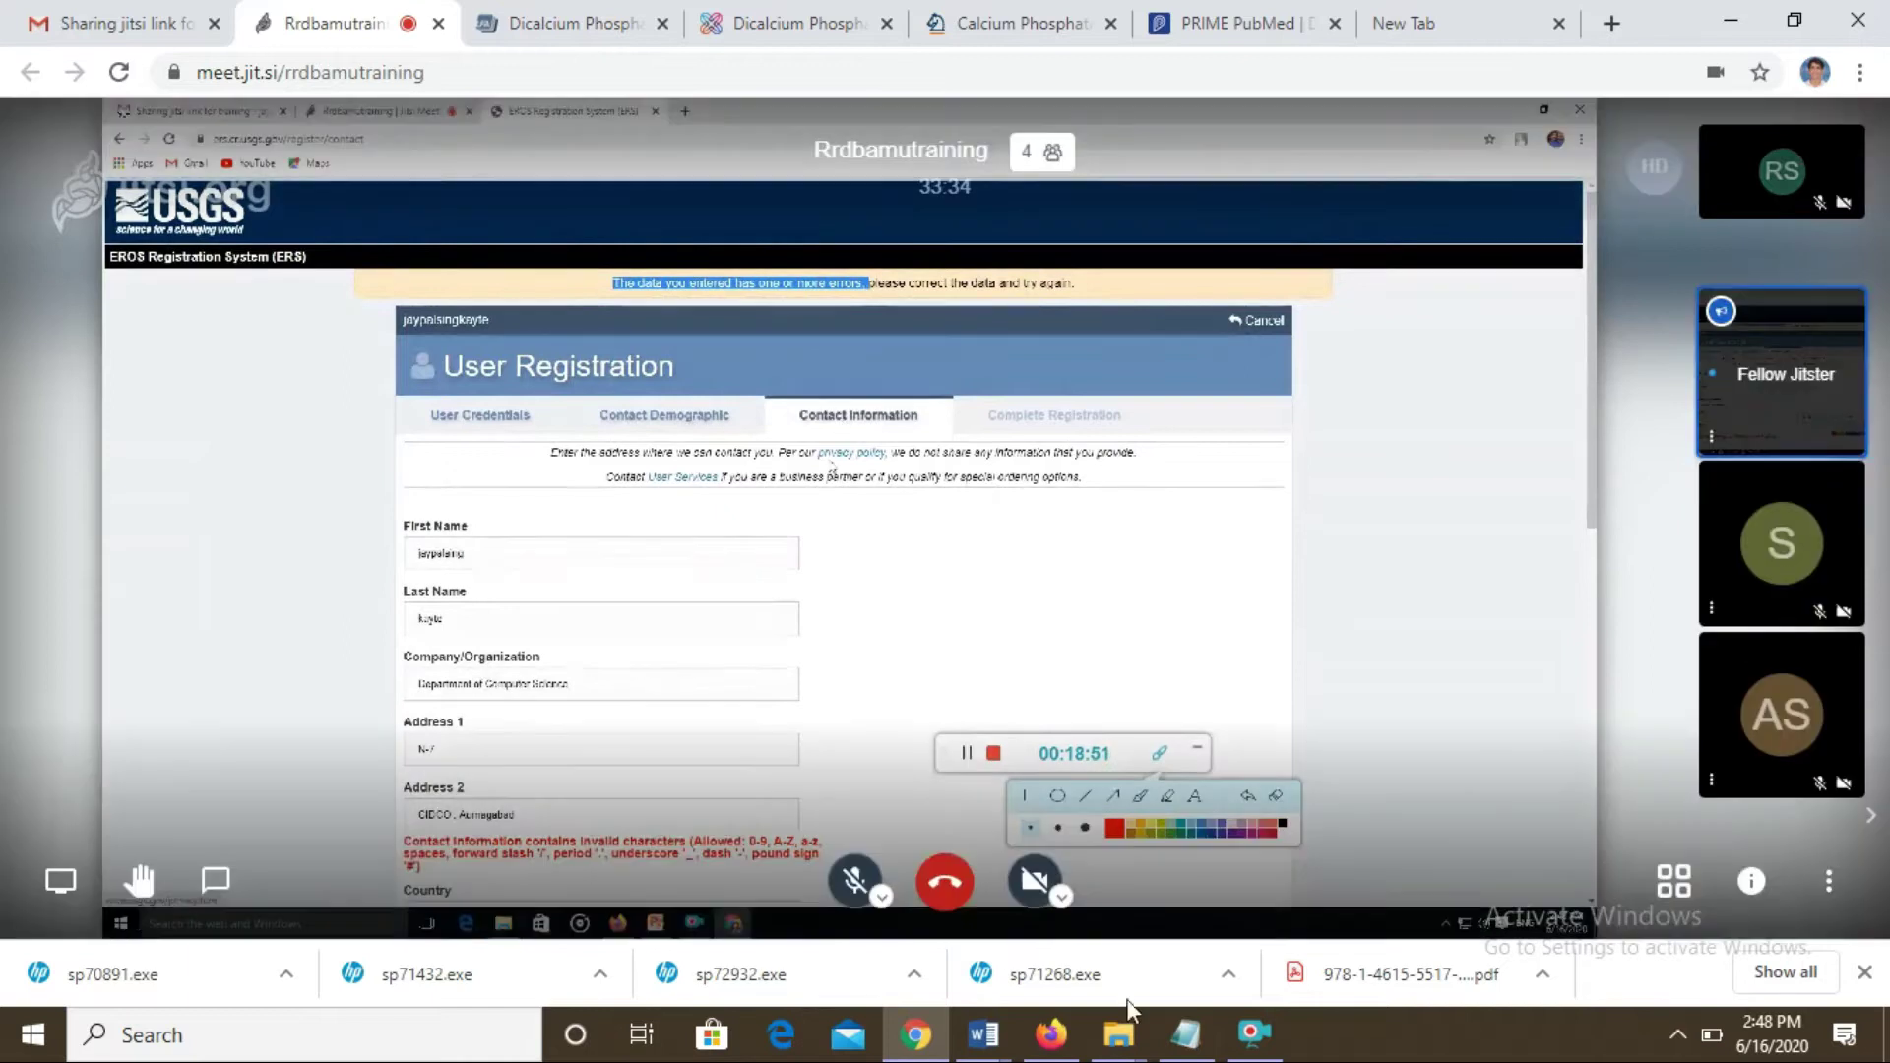
{"action": "left_click", "coordinate": [1256, 1045]}
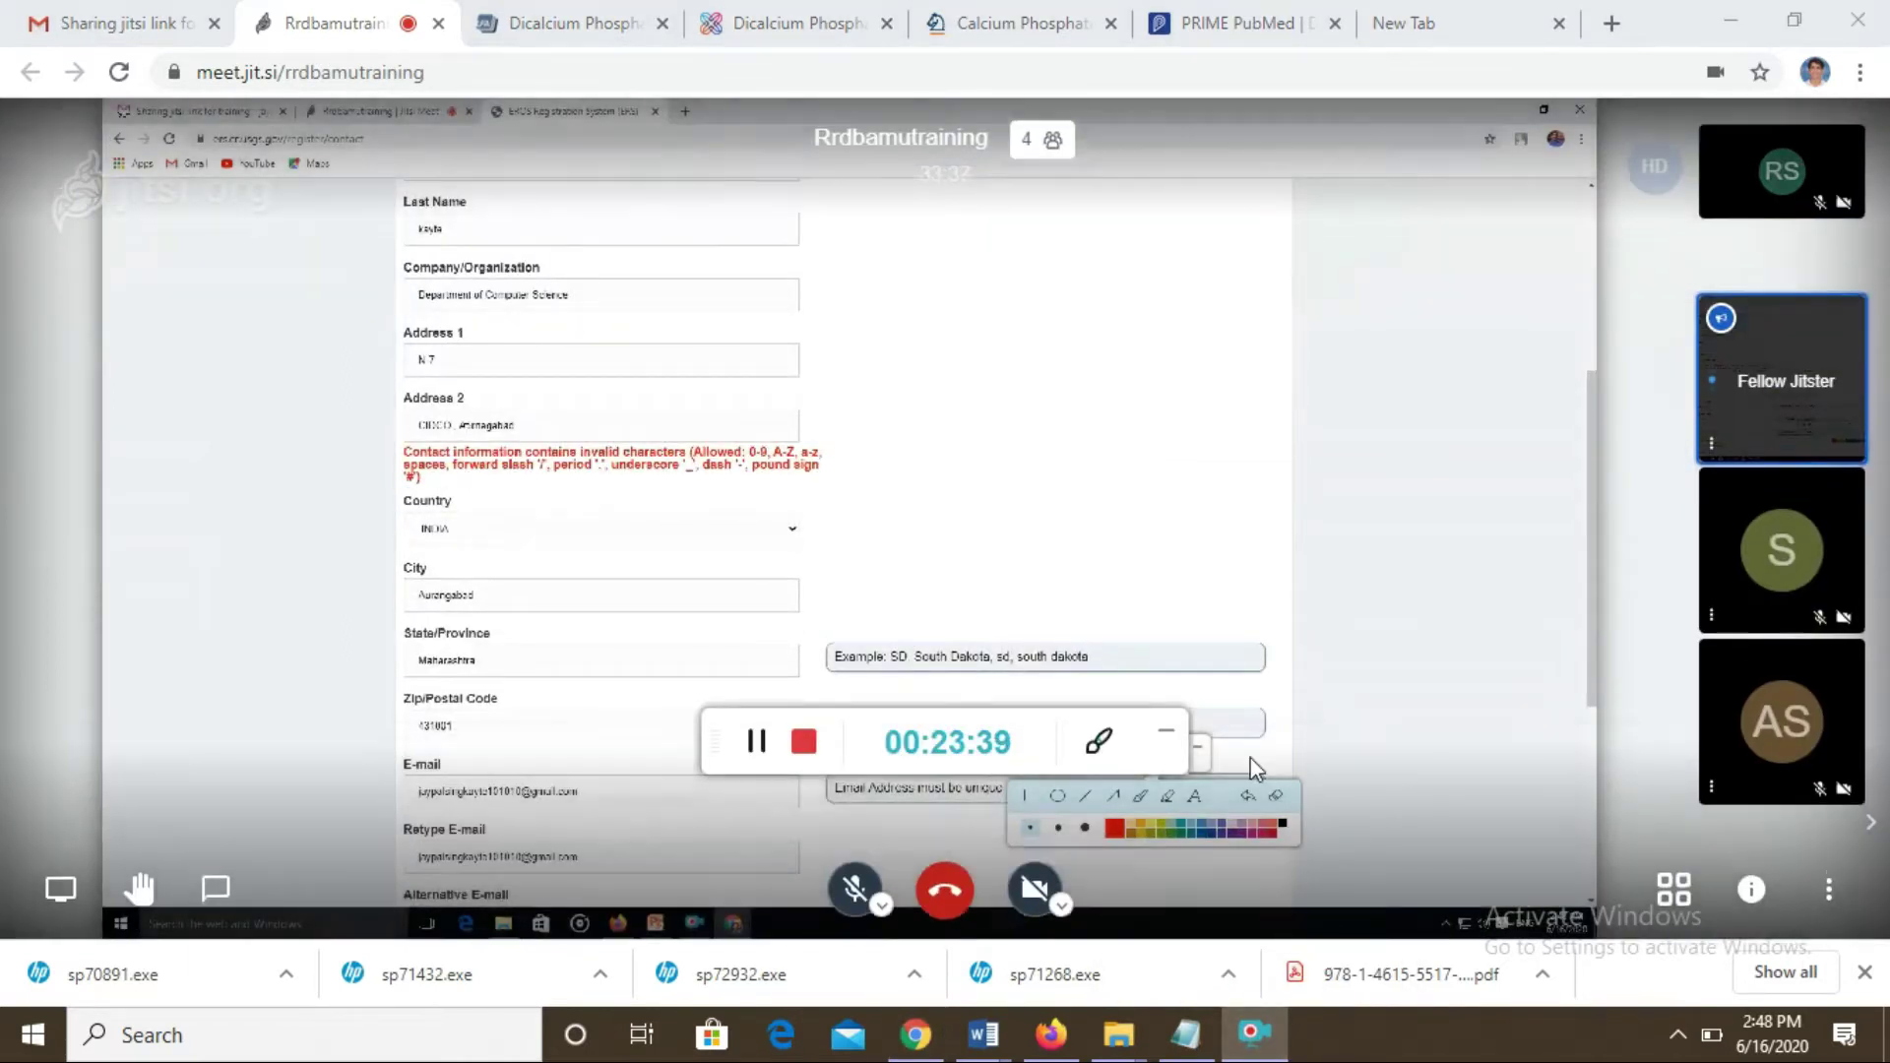
{"action": "left_click", "coordinate": [1166, 731]}
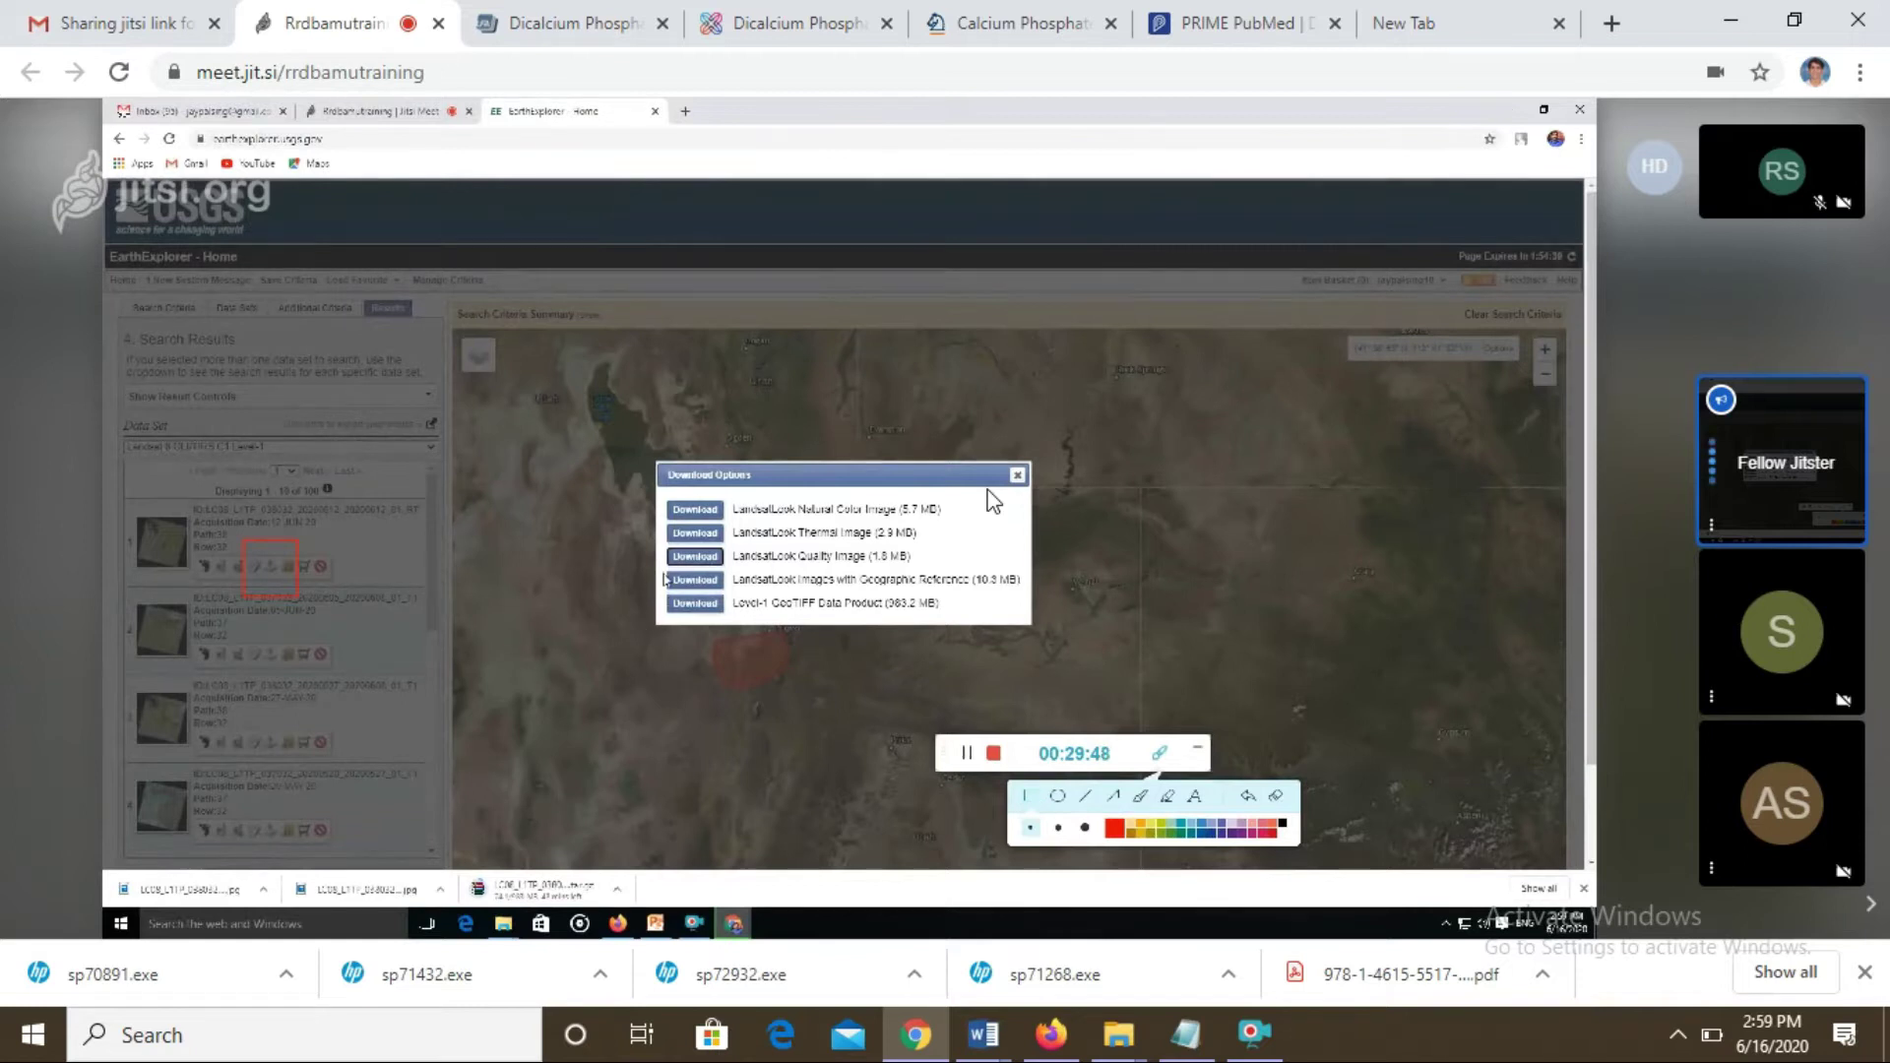
{"action": "left_click_drag", "start_coordinate": [664, 572], "coordinate": [1027, 596]}
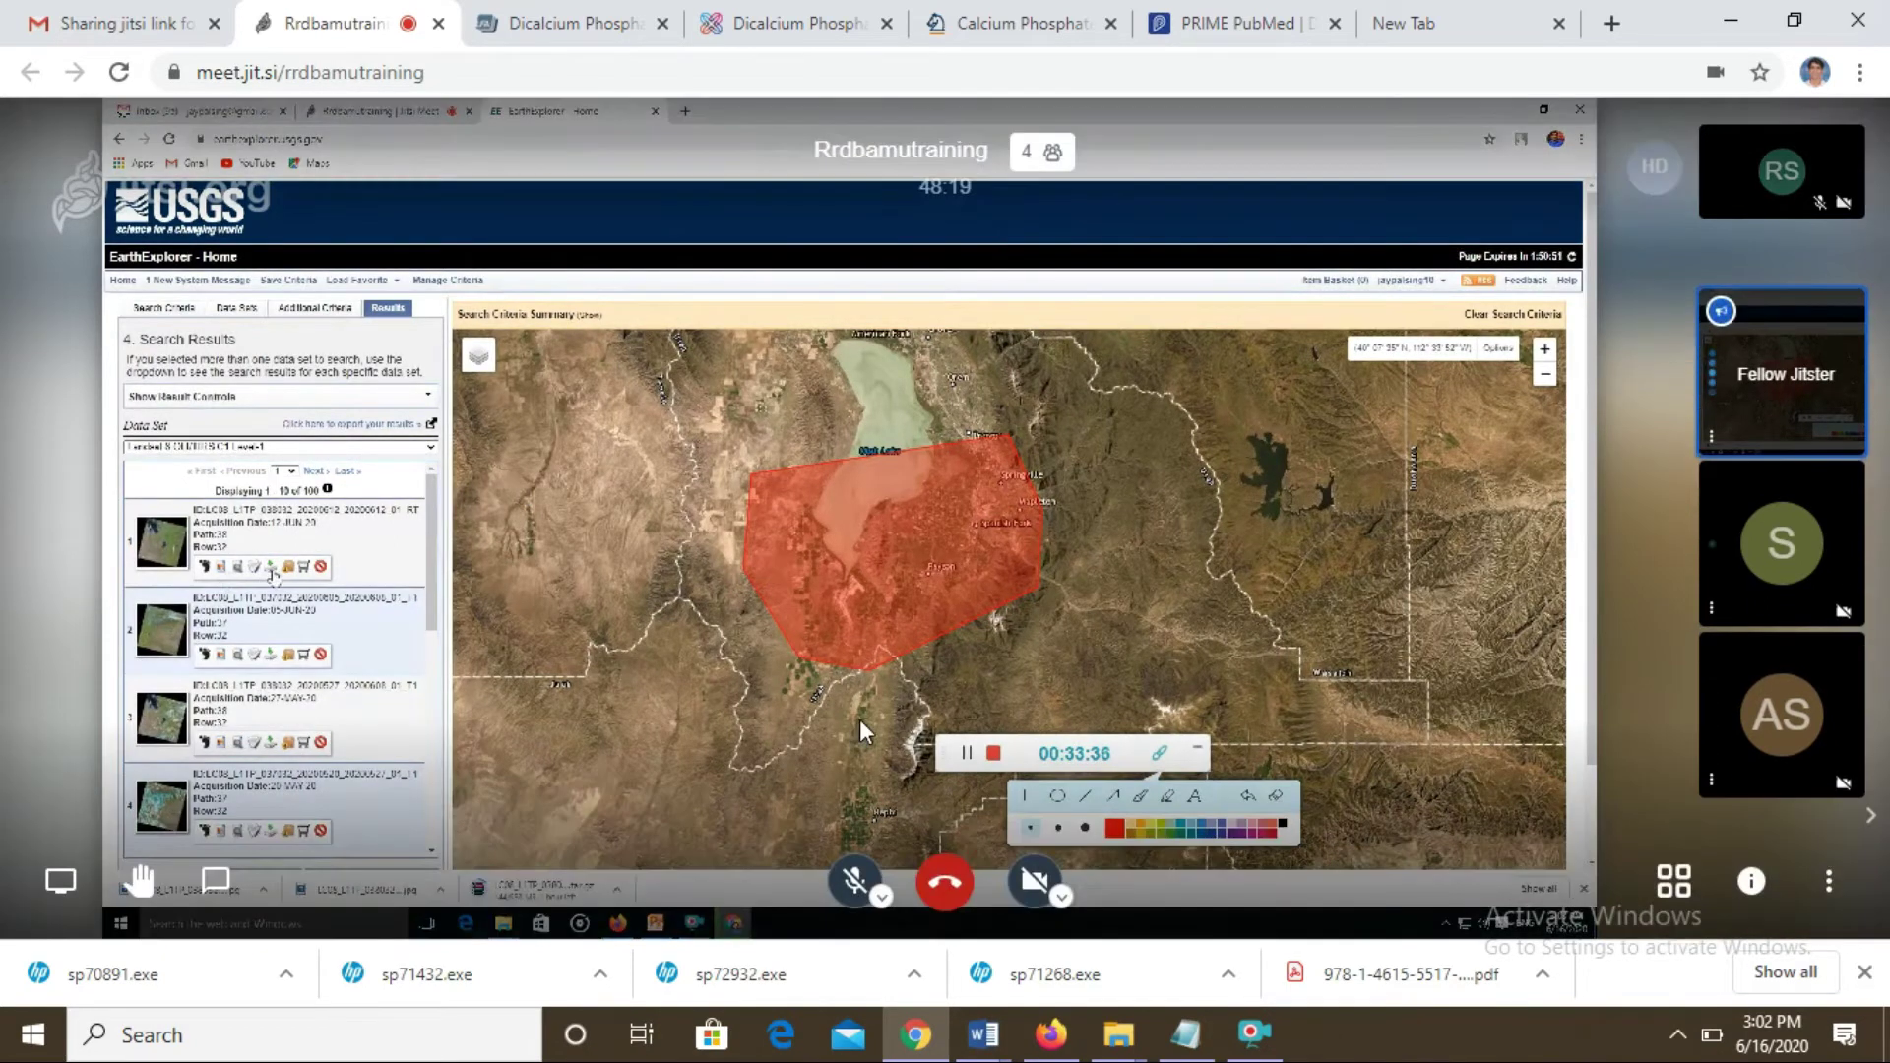
- View the meeting's speaker statistics and close them
{"action": "left_click", "coordinate": [1050, 152]}
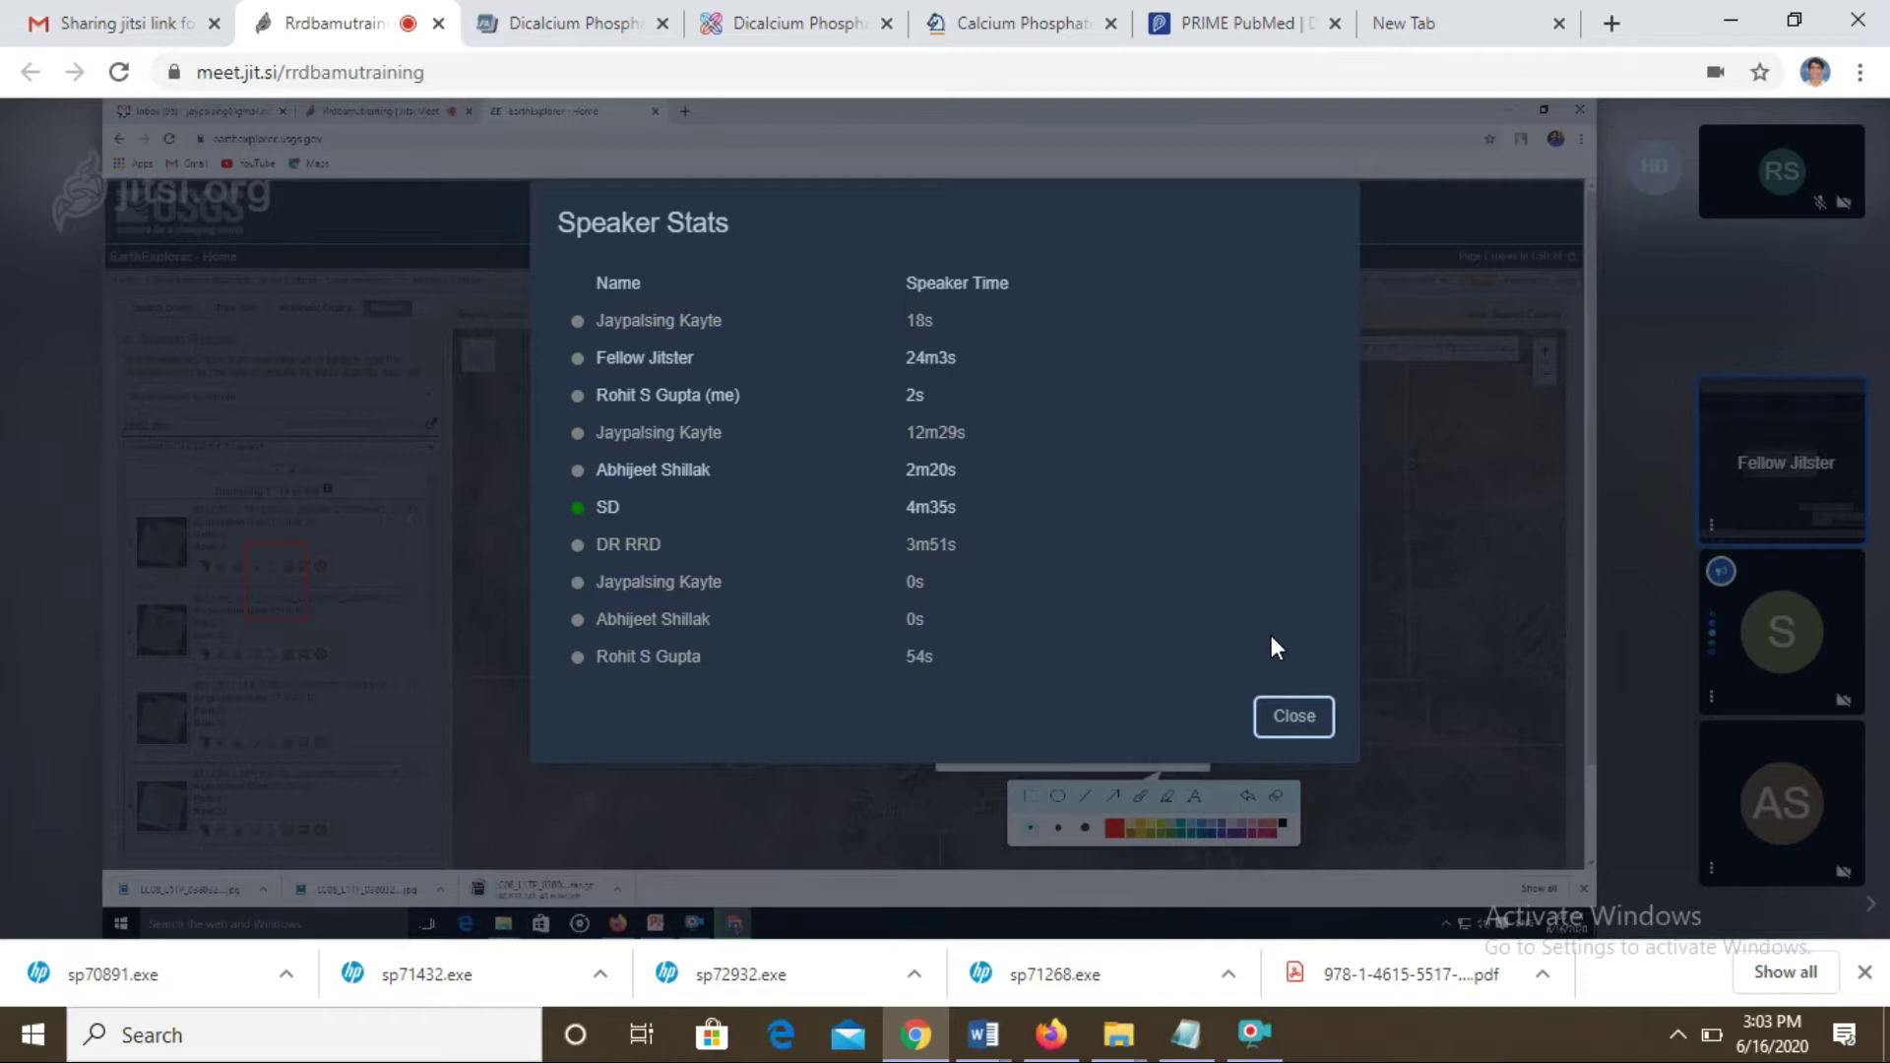
{"action": "left_click", "coordinate": [1302, 729]}
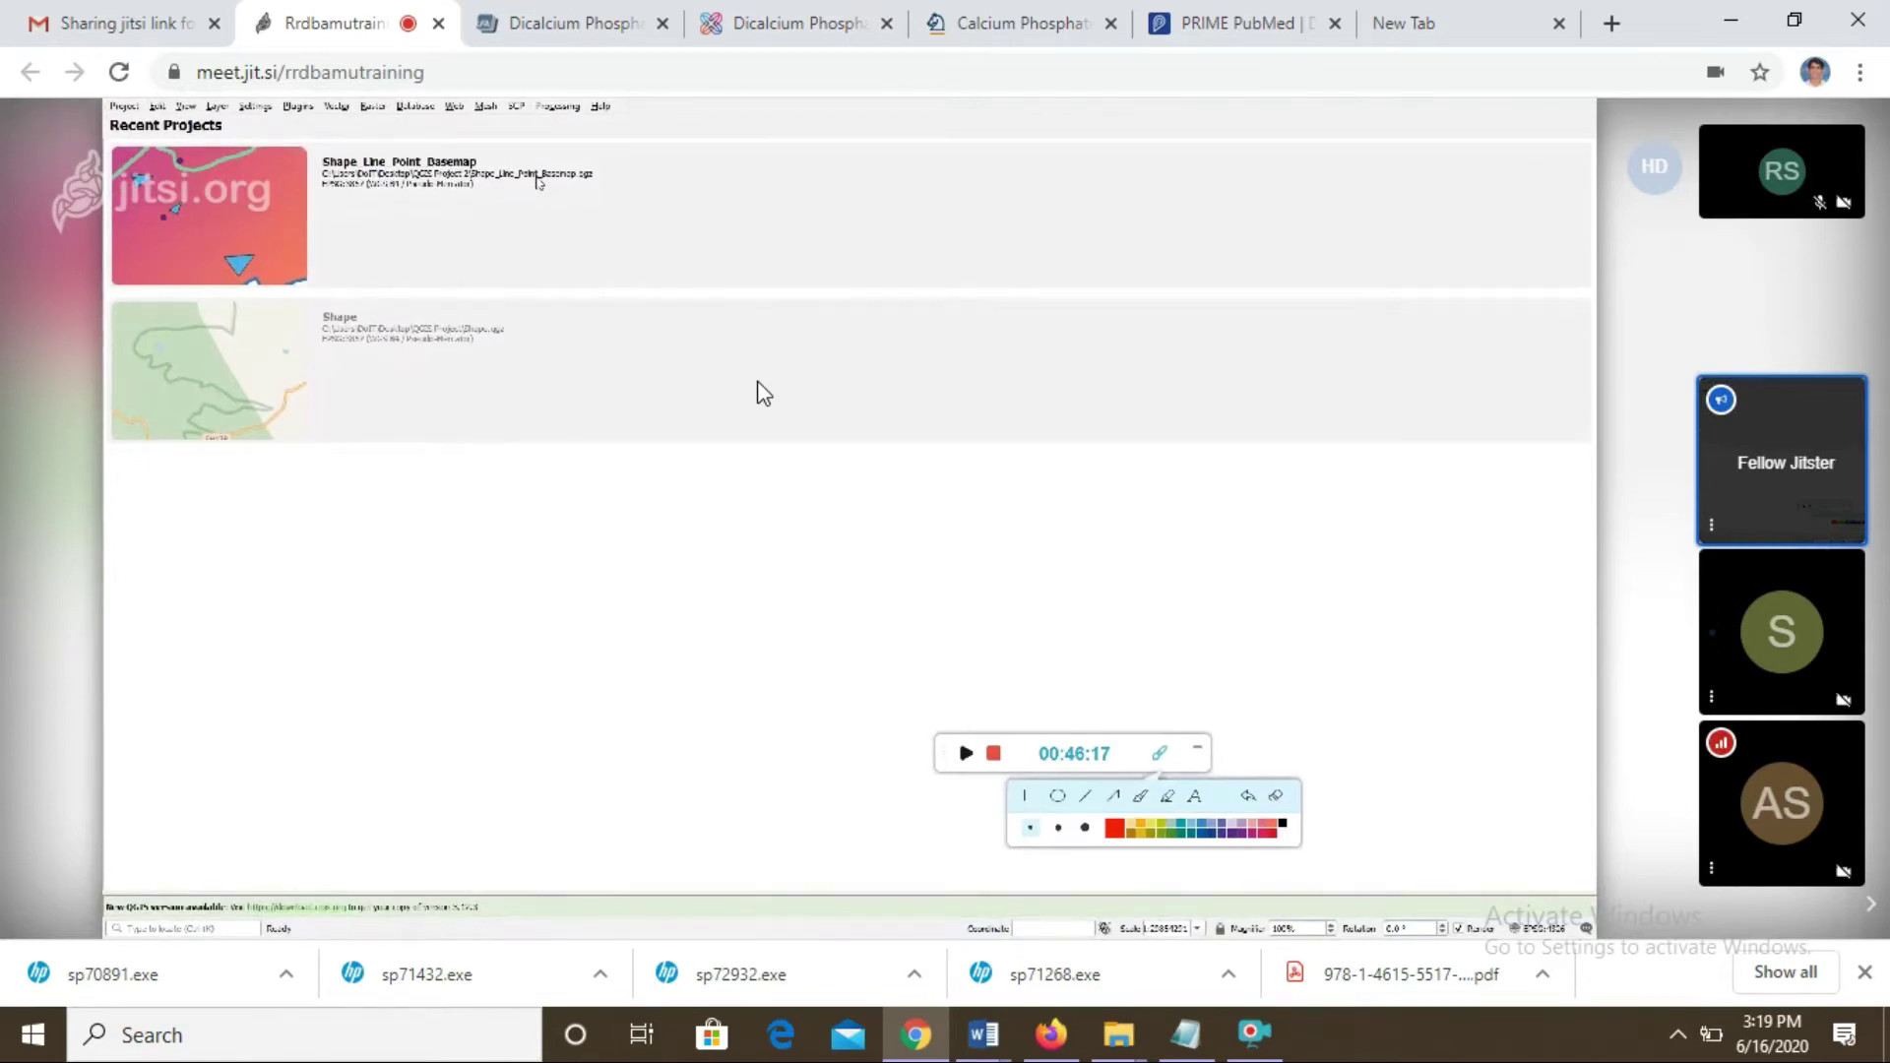
- Switch to the Excipients document in Word and save it
{"action": "mouse_move", "coordinate": [1164, 597]}
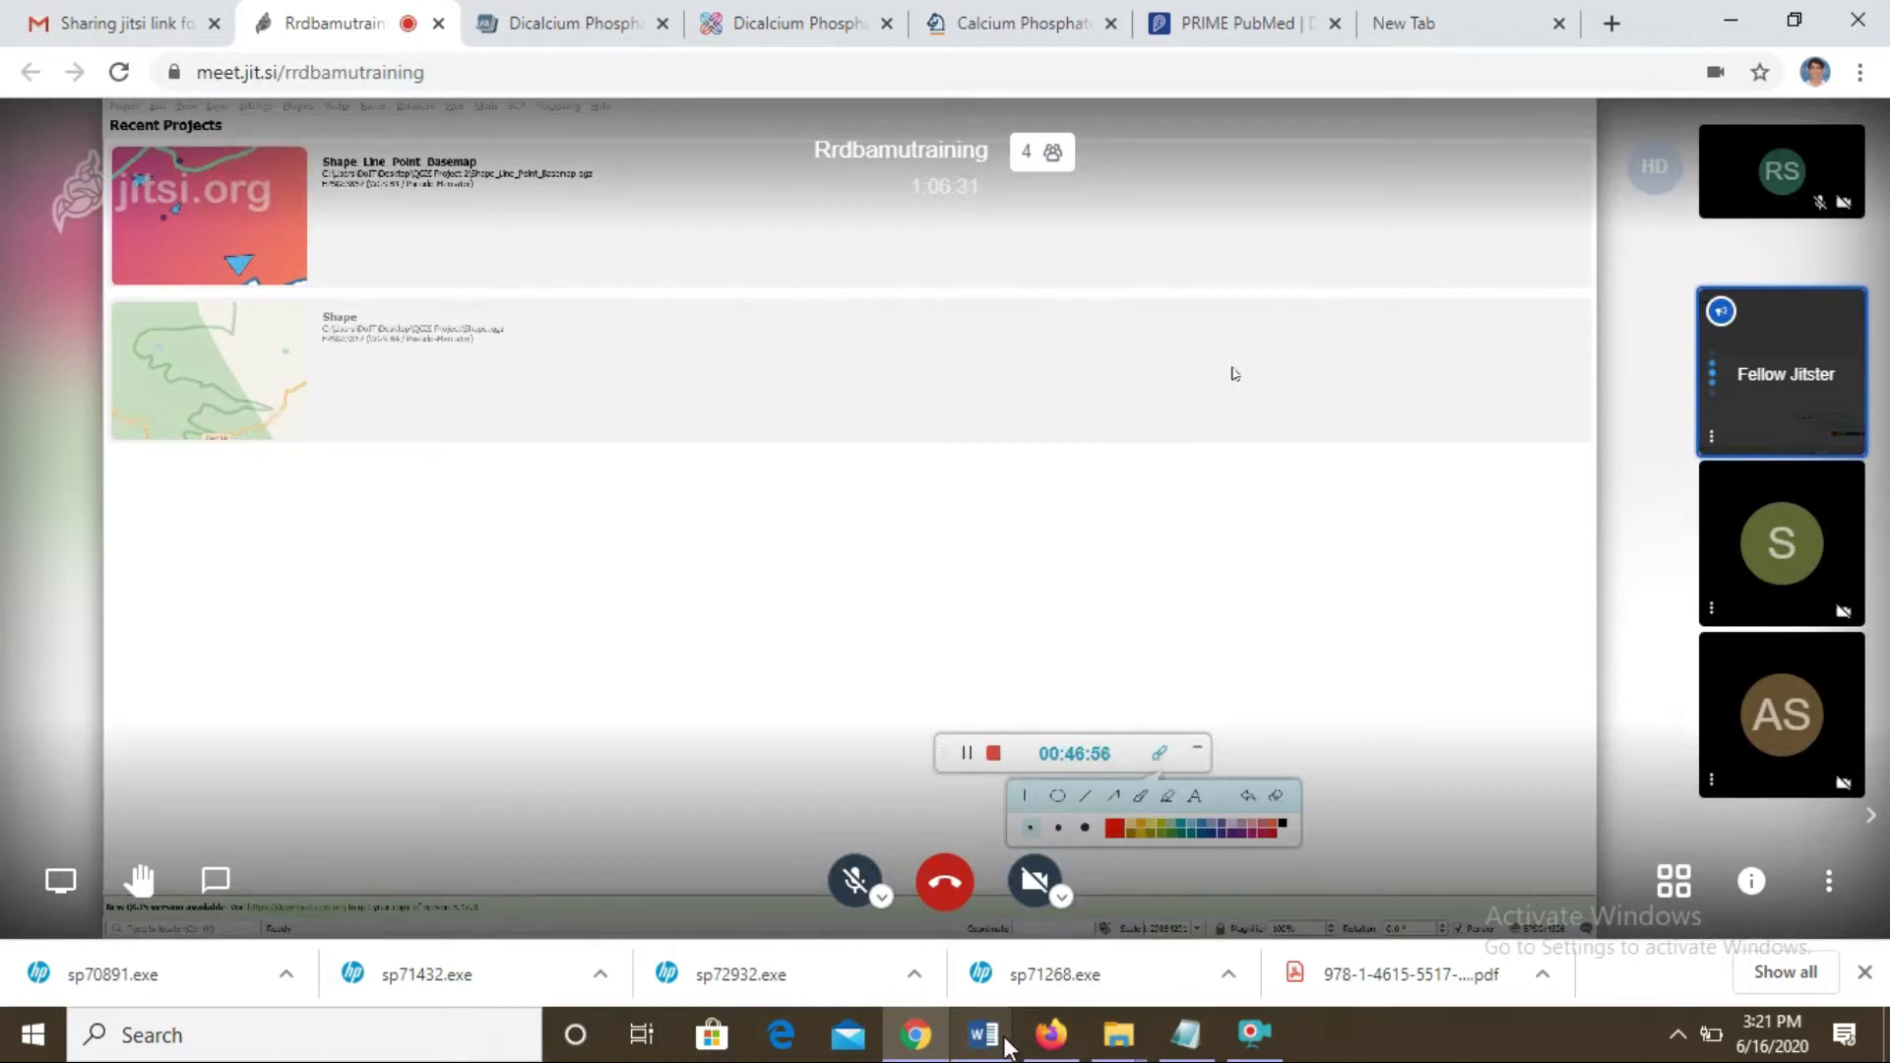
{"action": "mouse_move", "coordinate": [1006, 1046]}
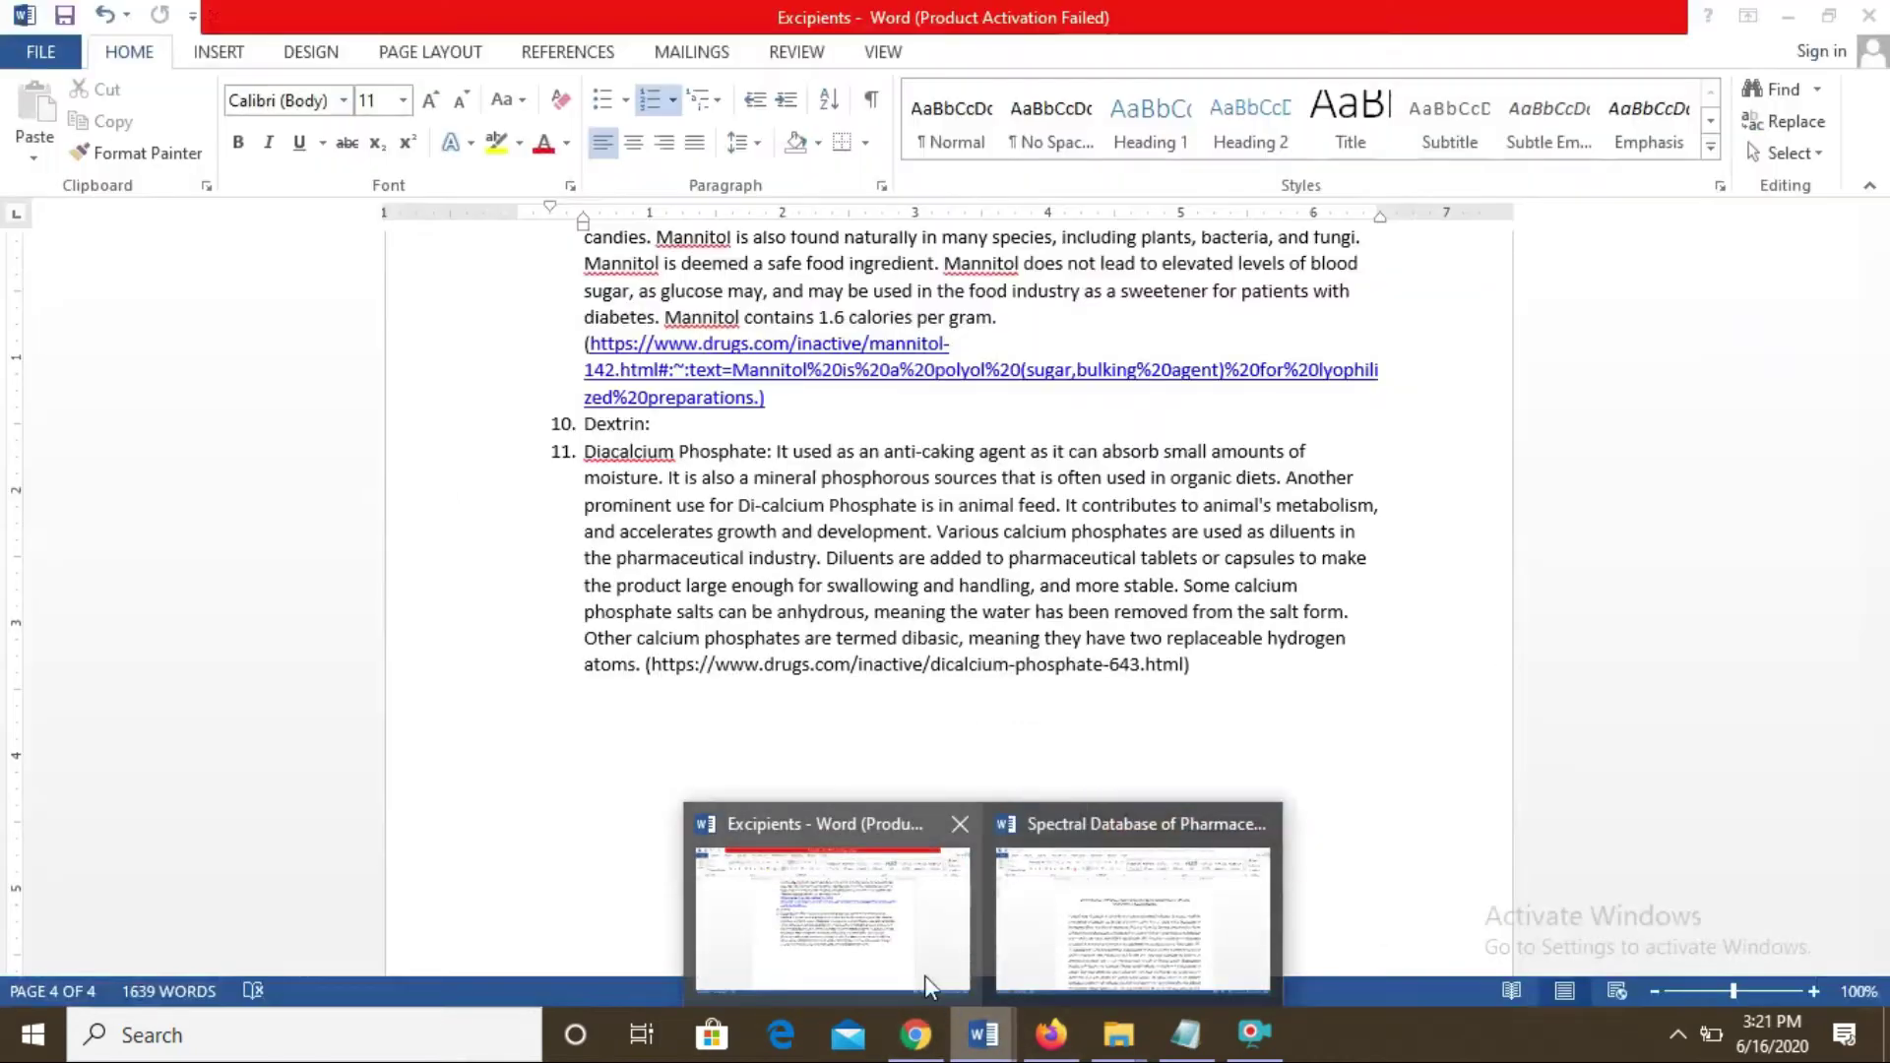
{"action": "left_click", "coordinate": [925, 982]}
{"action": "left_click", "coordinate": [64, 15]}
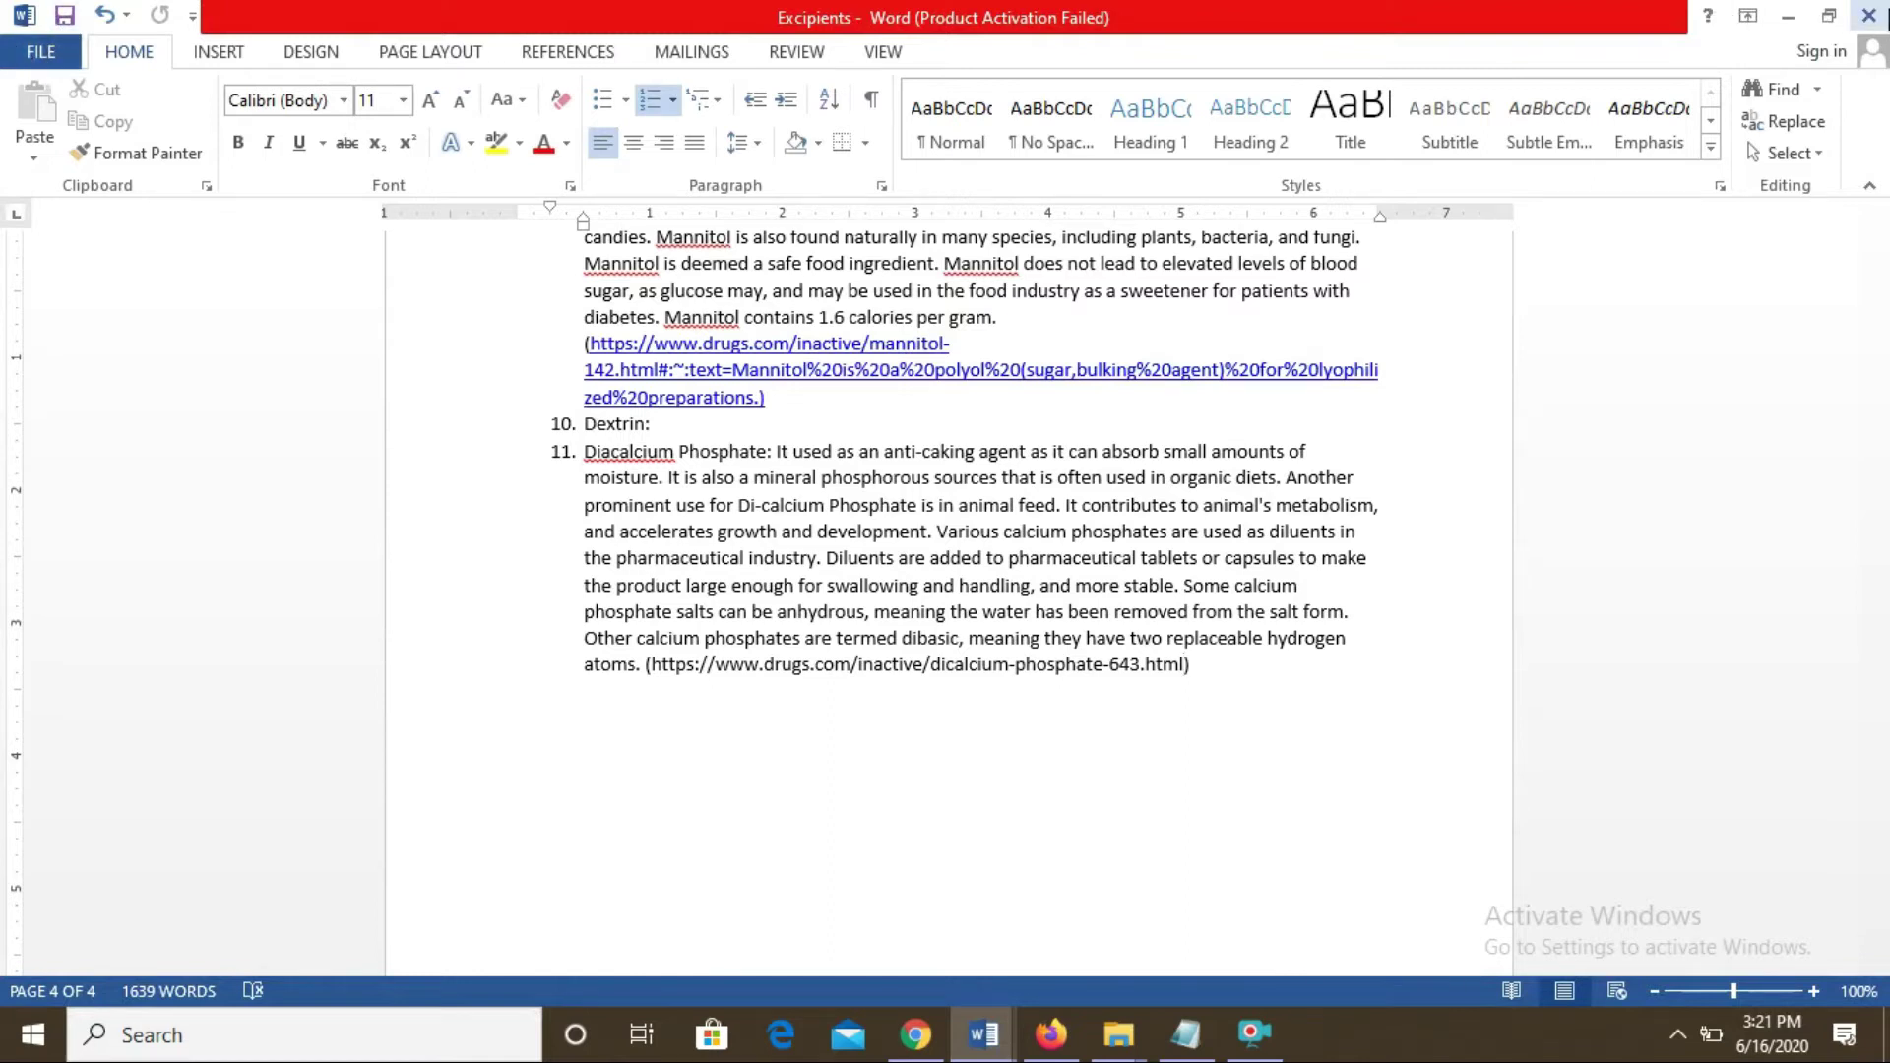
- Minimise the open Word, Firefox, File Explorer and Notepad windows and return to the meeting in Chrome
{"action": "left_click", "coordinate": [1788, 16]}
{"action": "left_click", "coordinate": [1727, 17]}
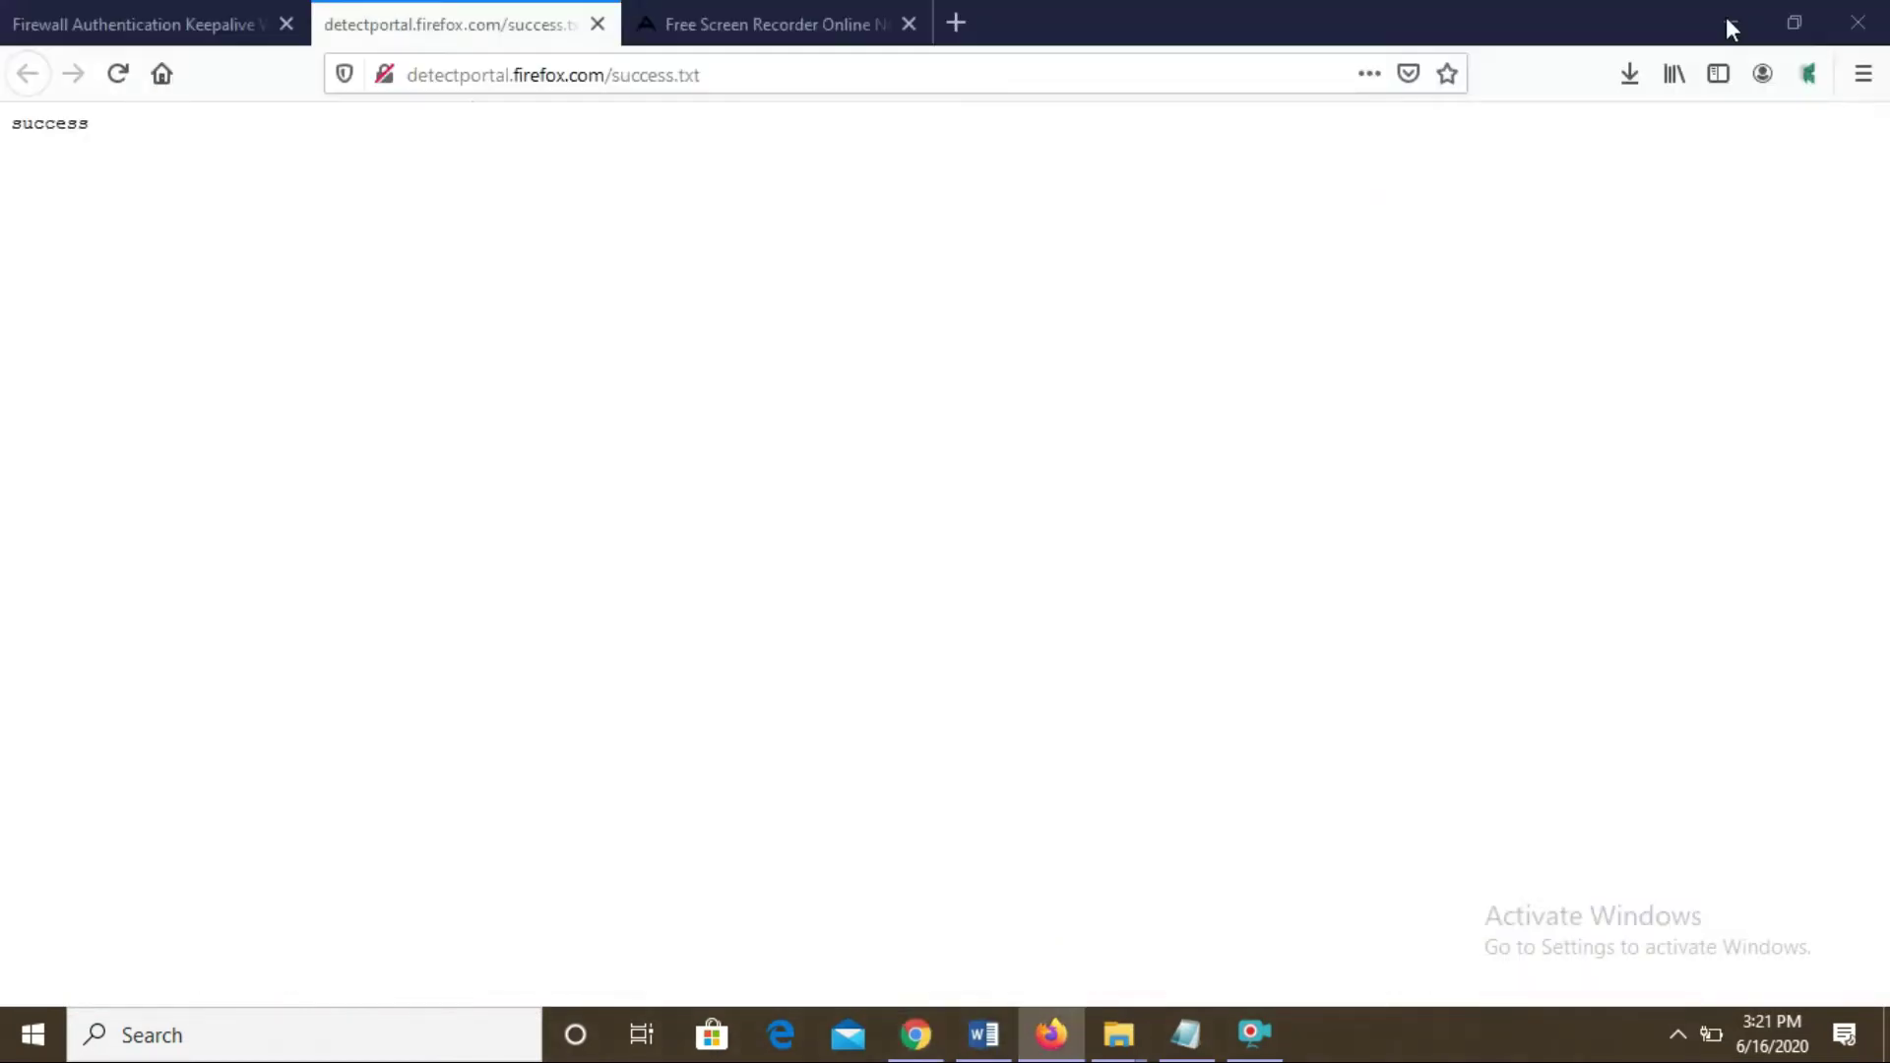
{"action": "left_click", "coordinate": [1727, 18]}
{"action": "left_click", "coordinate": [1727, 17]}
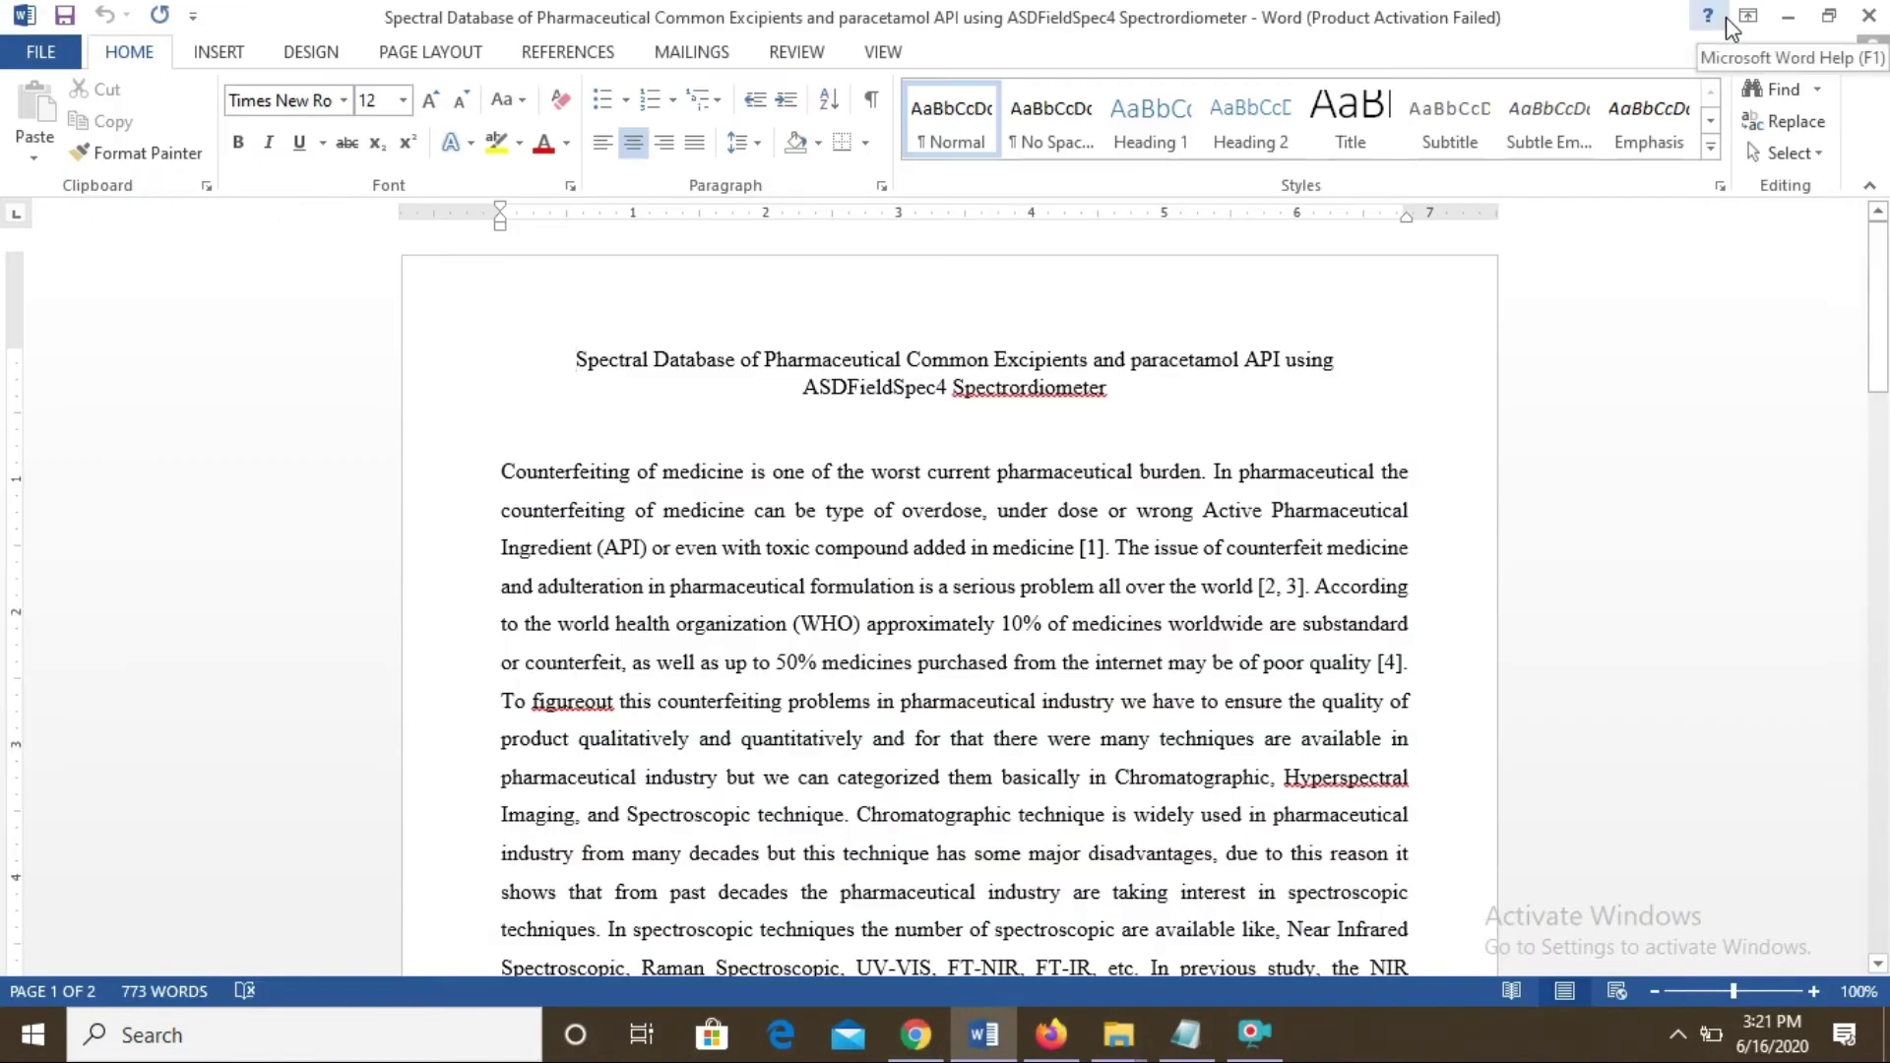
{"action": "left_click", "coordinate": [1788, 16]}
{"action": "left_click", "coordinate": [1784, 15]}
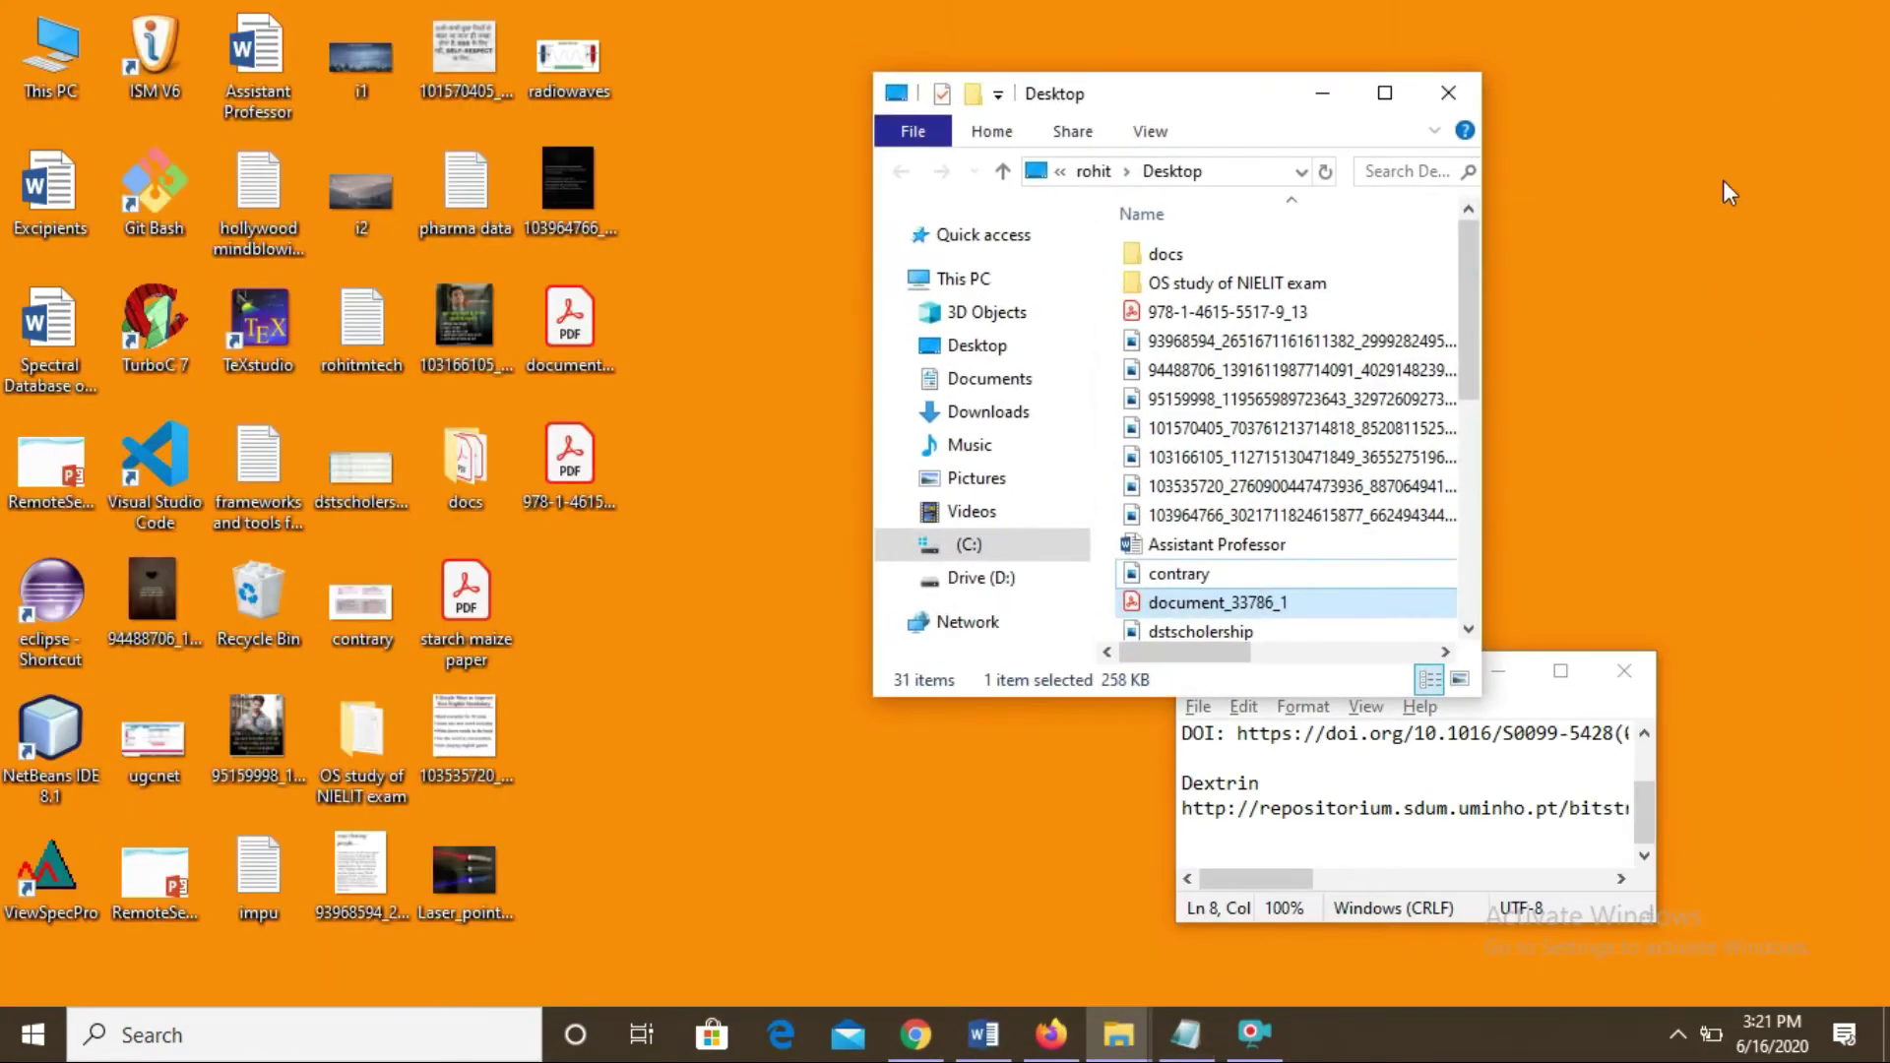
{"action": "left_click", "coordinate": [1305, 75]}
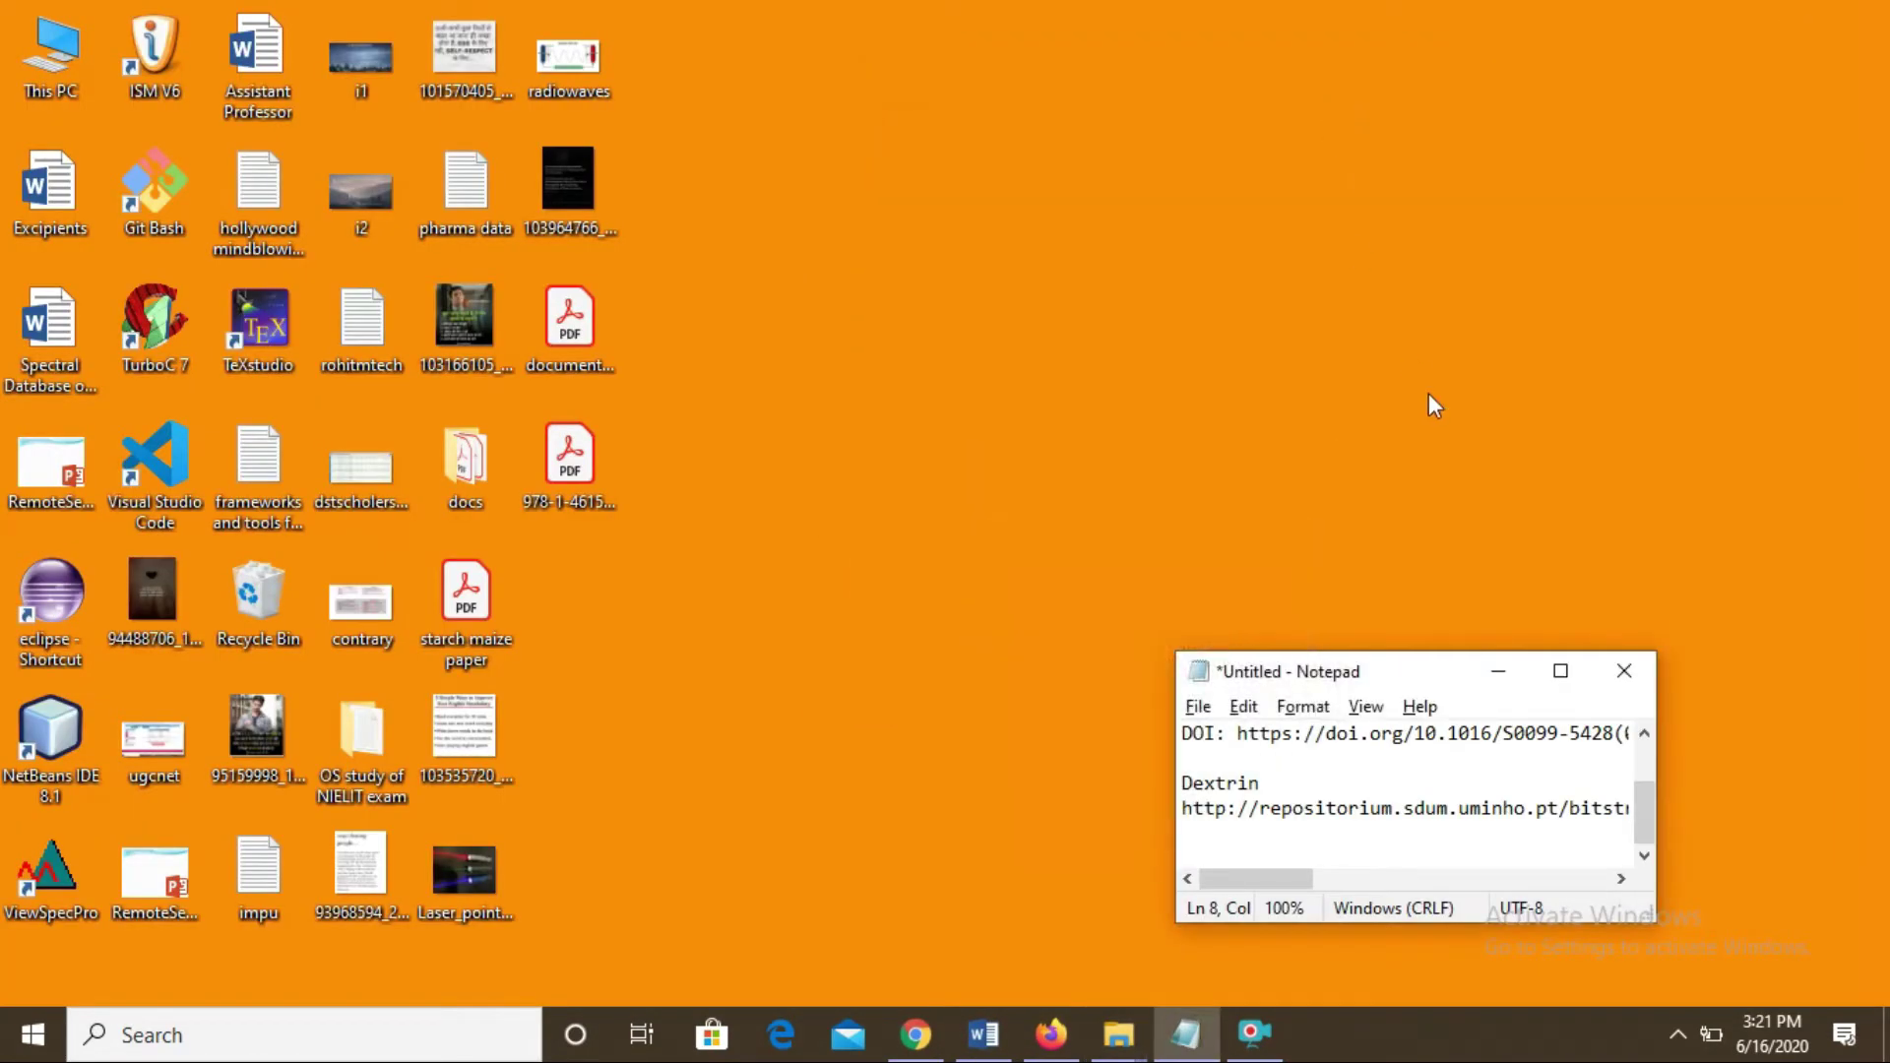
{"action": "left_click", "coordinate": [1498, 671]}
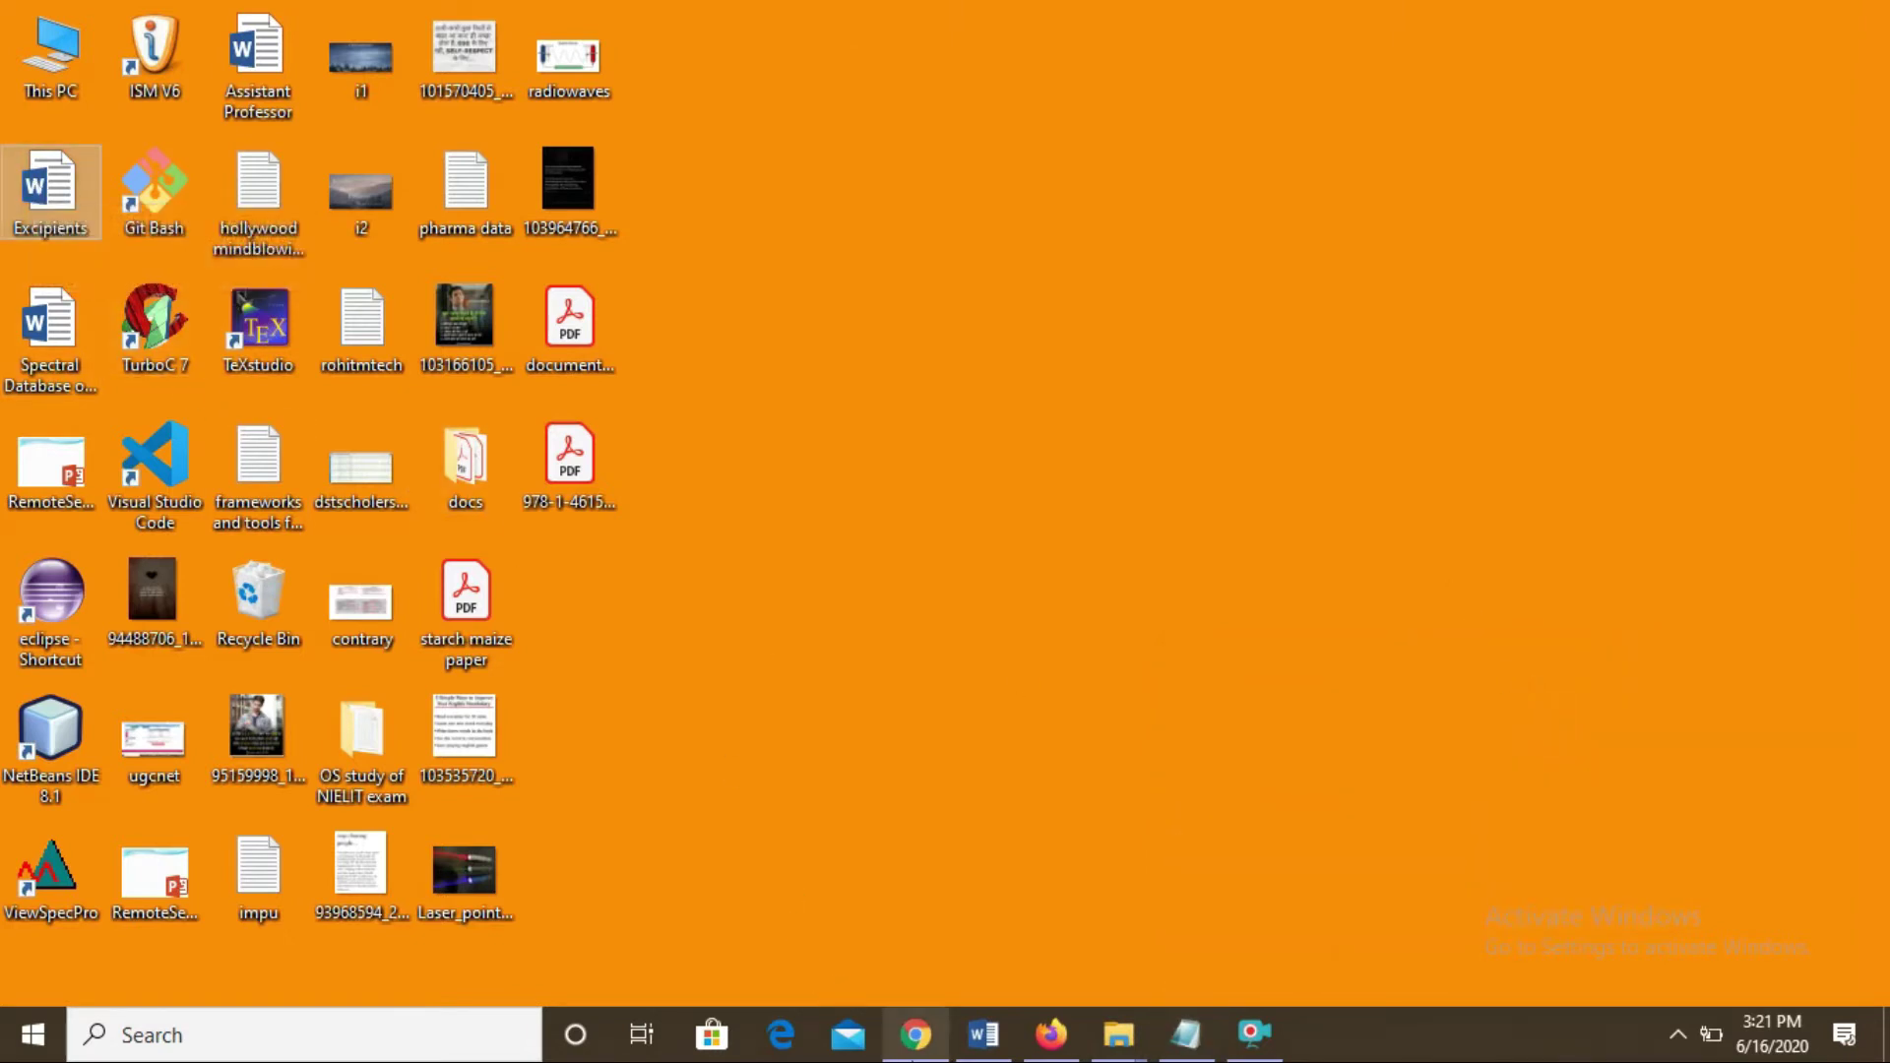
{"action": "left_click", "coordinate": [916, 1034]}
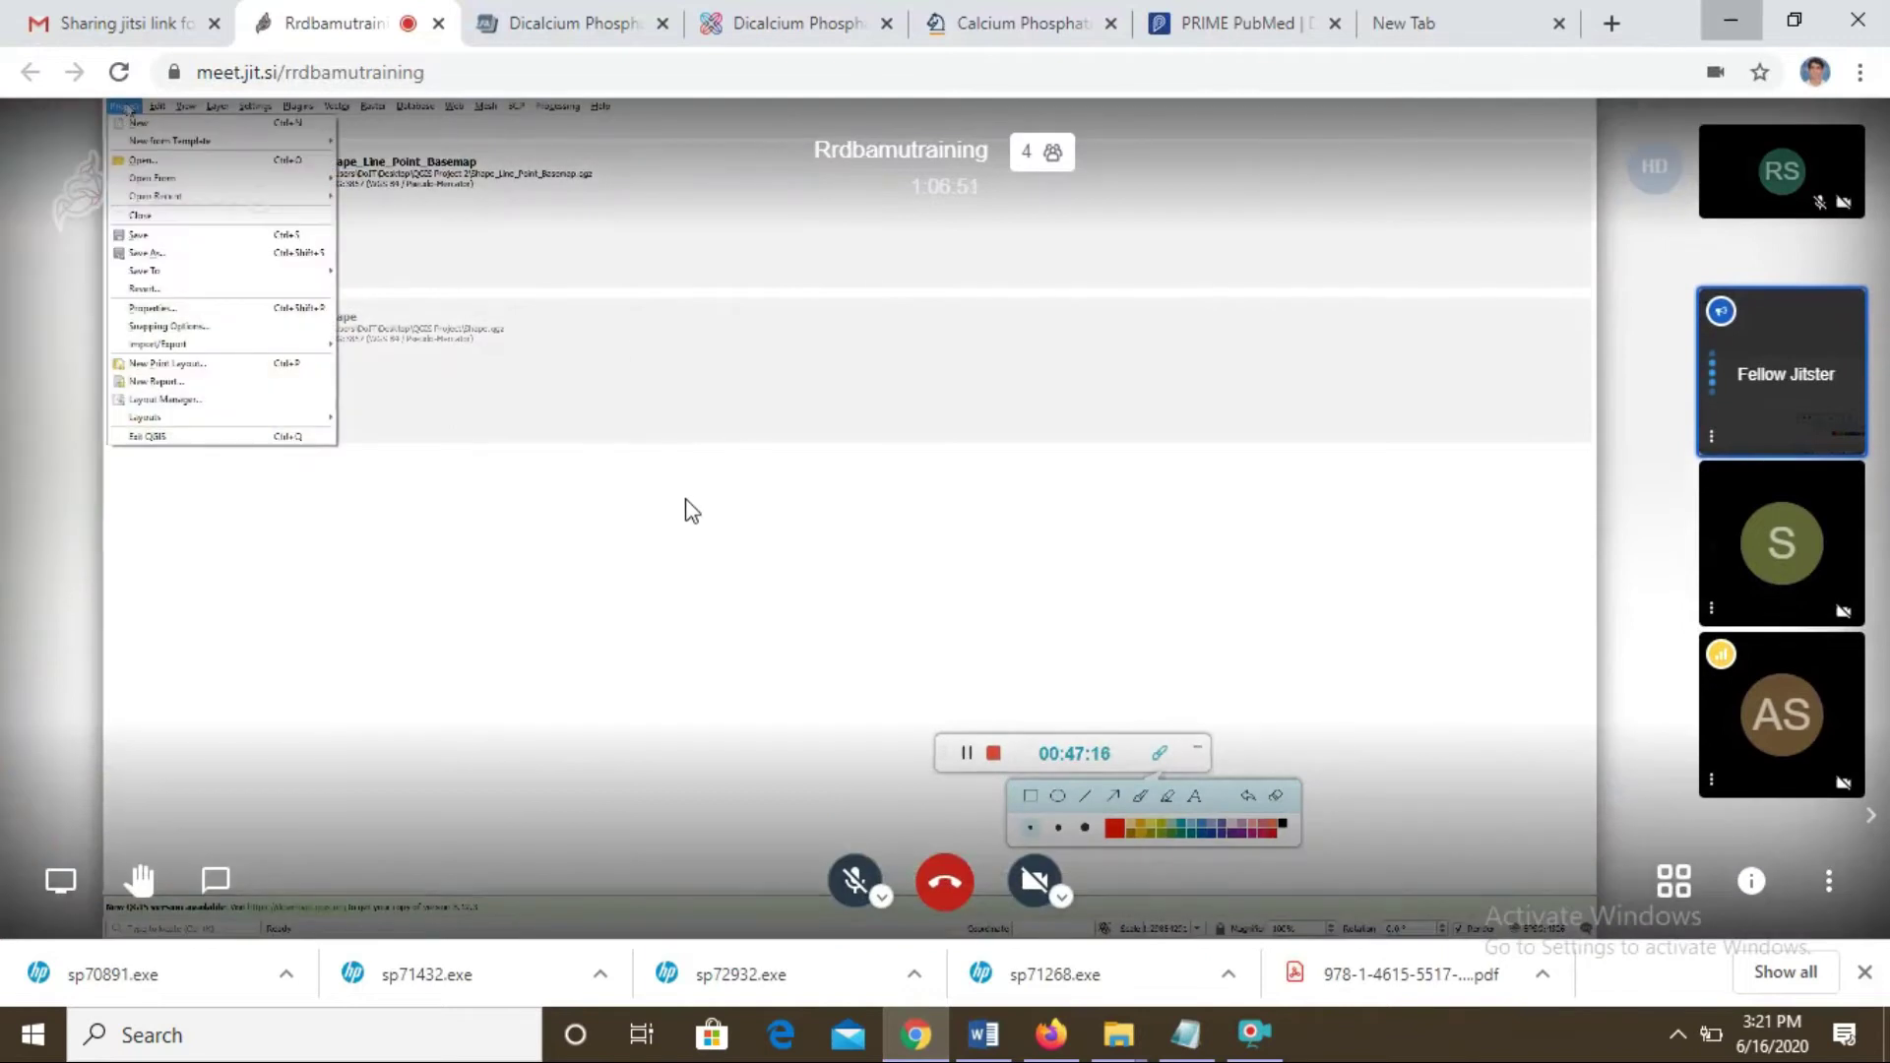
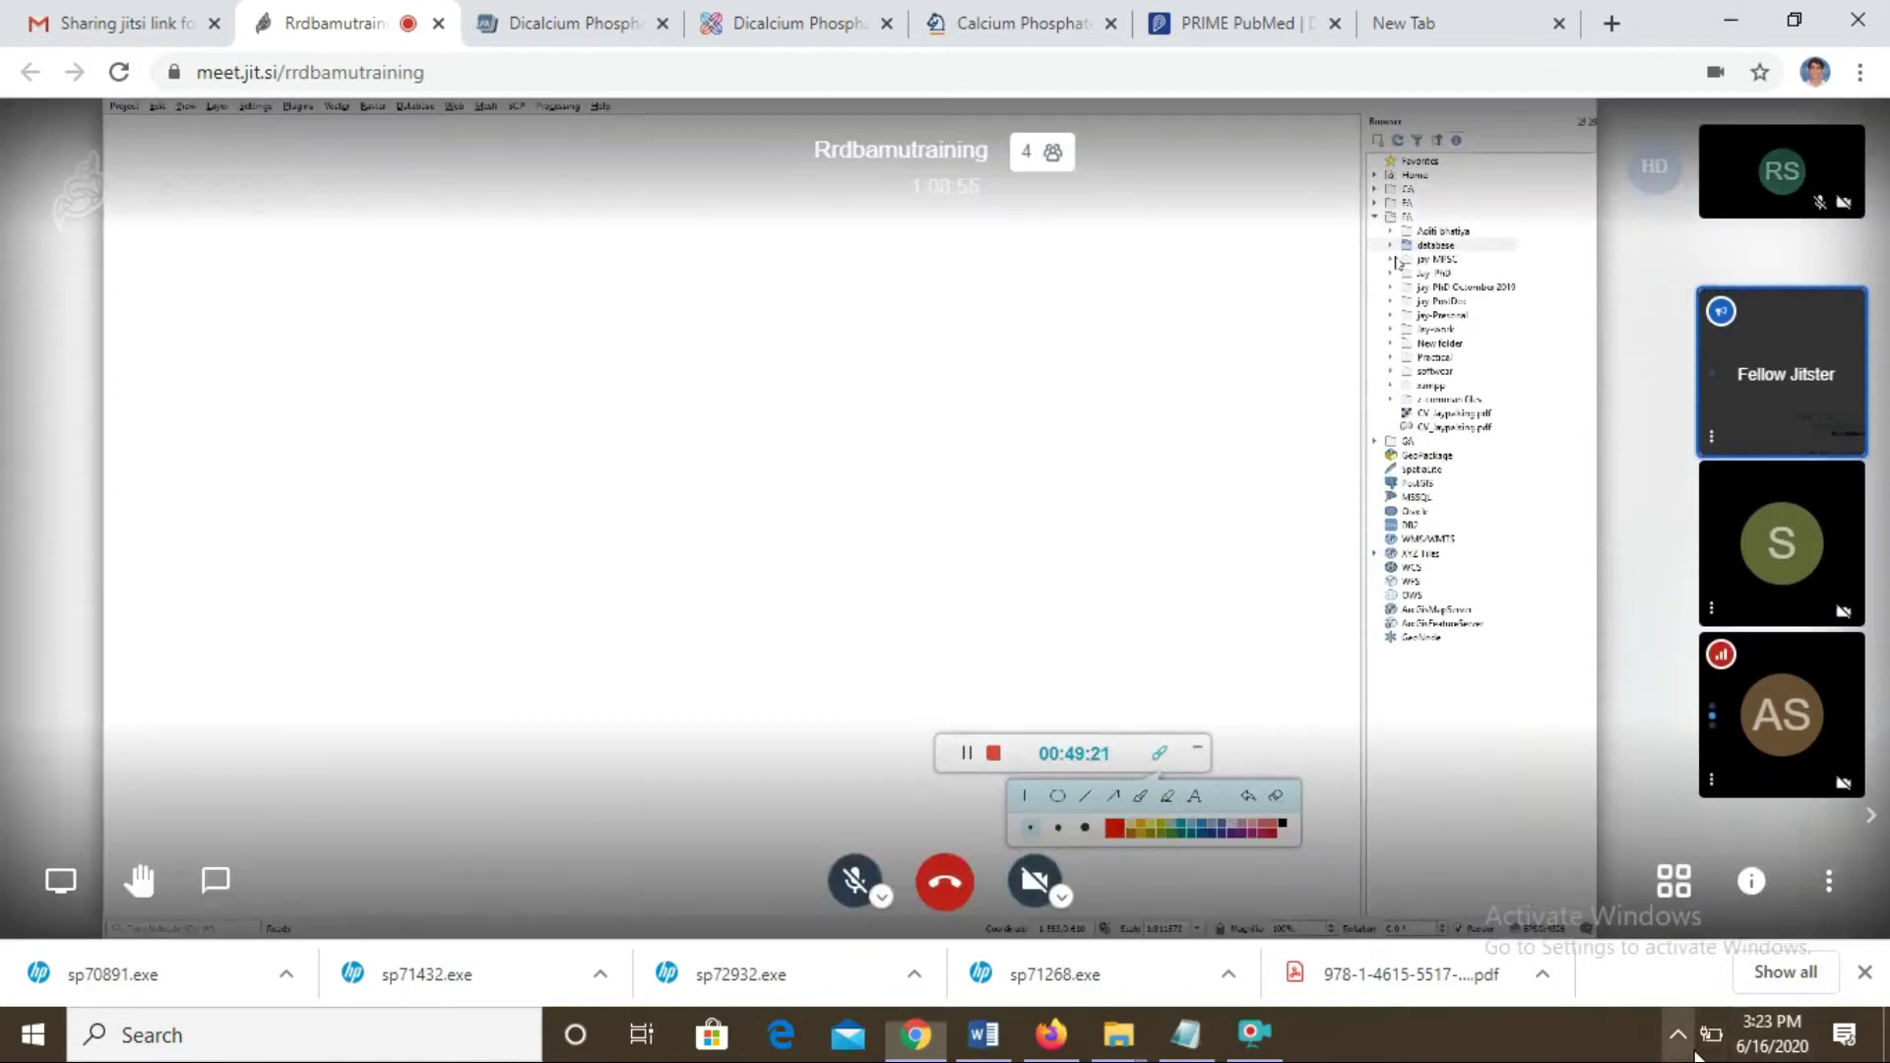
{"action": "left_click", "coordinate": [1678, 1034]}
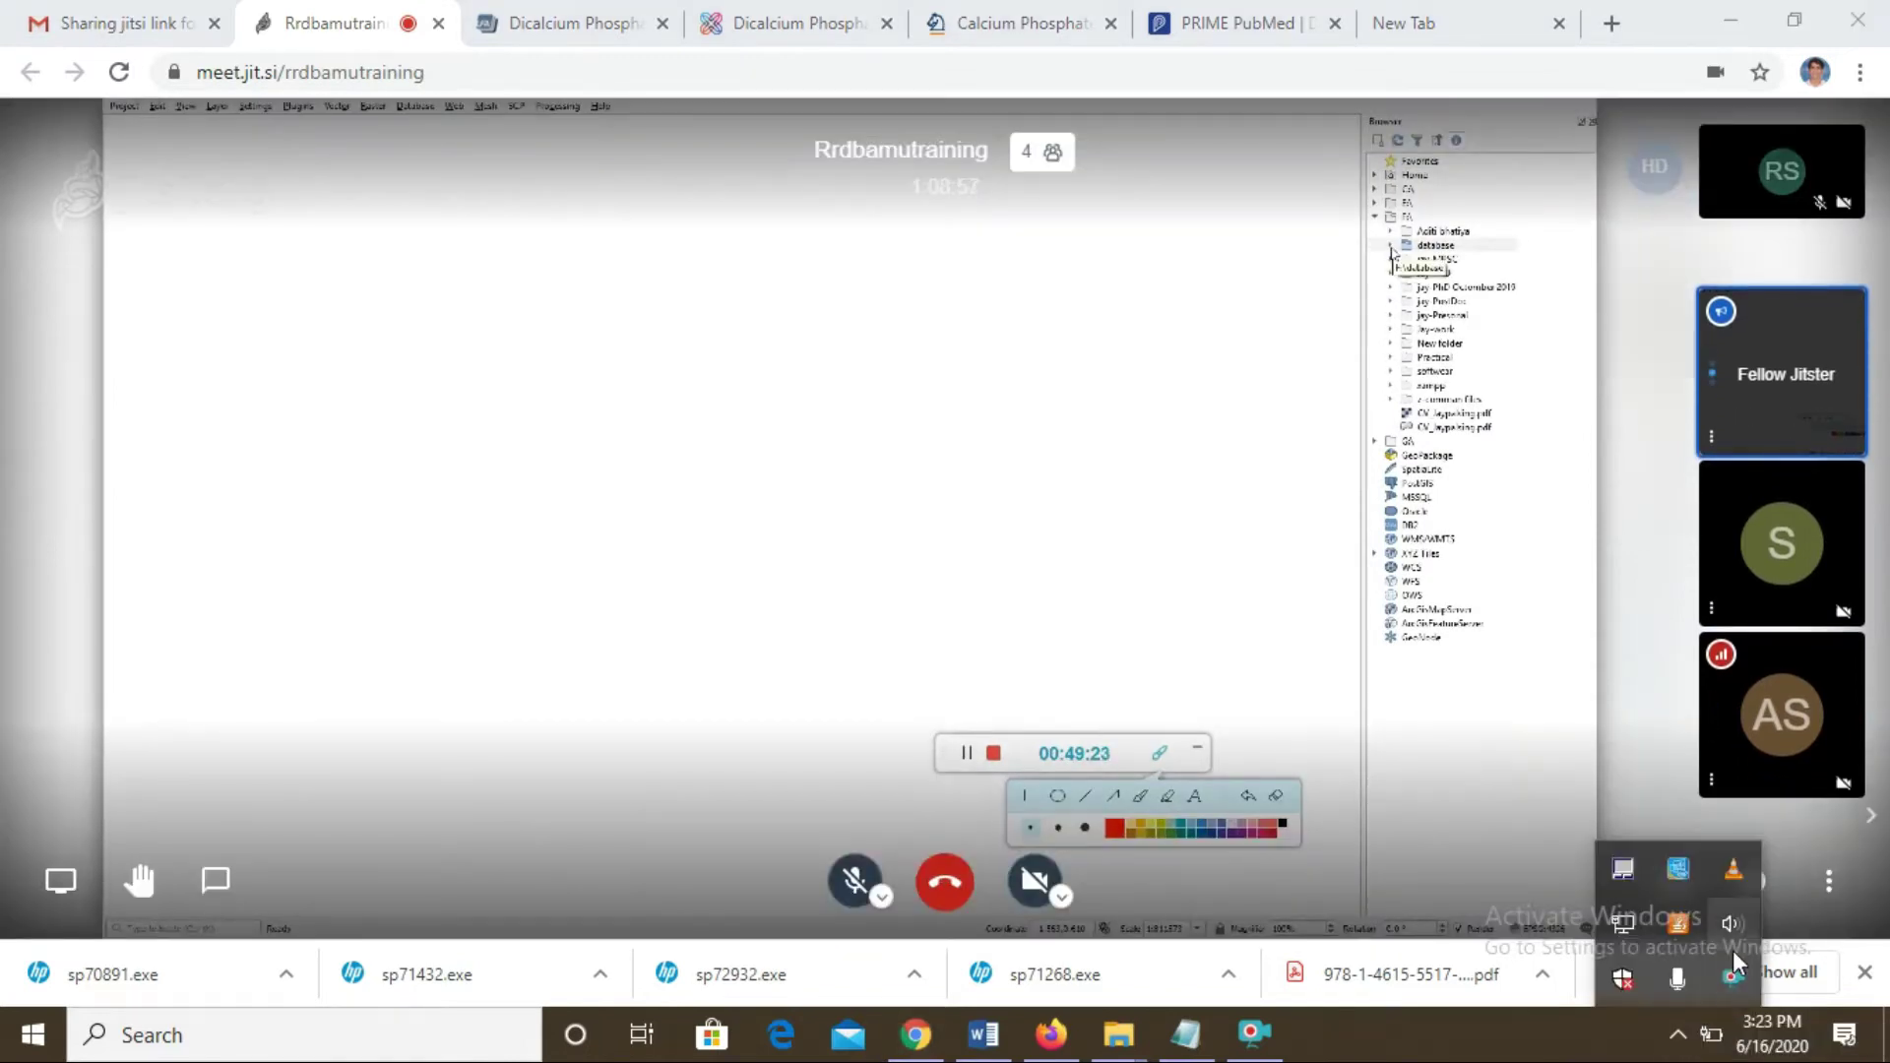
{"action": "left_click", "coordinate": [1253, 1034]}
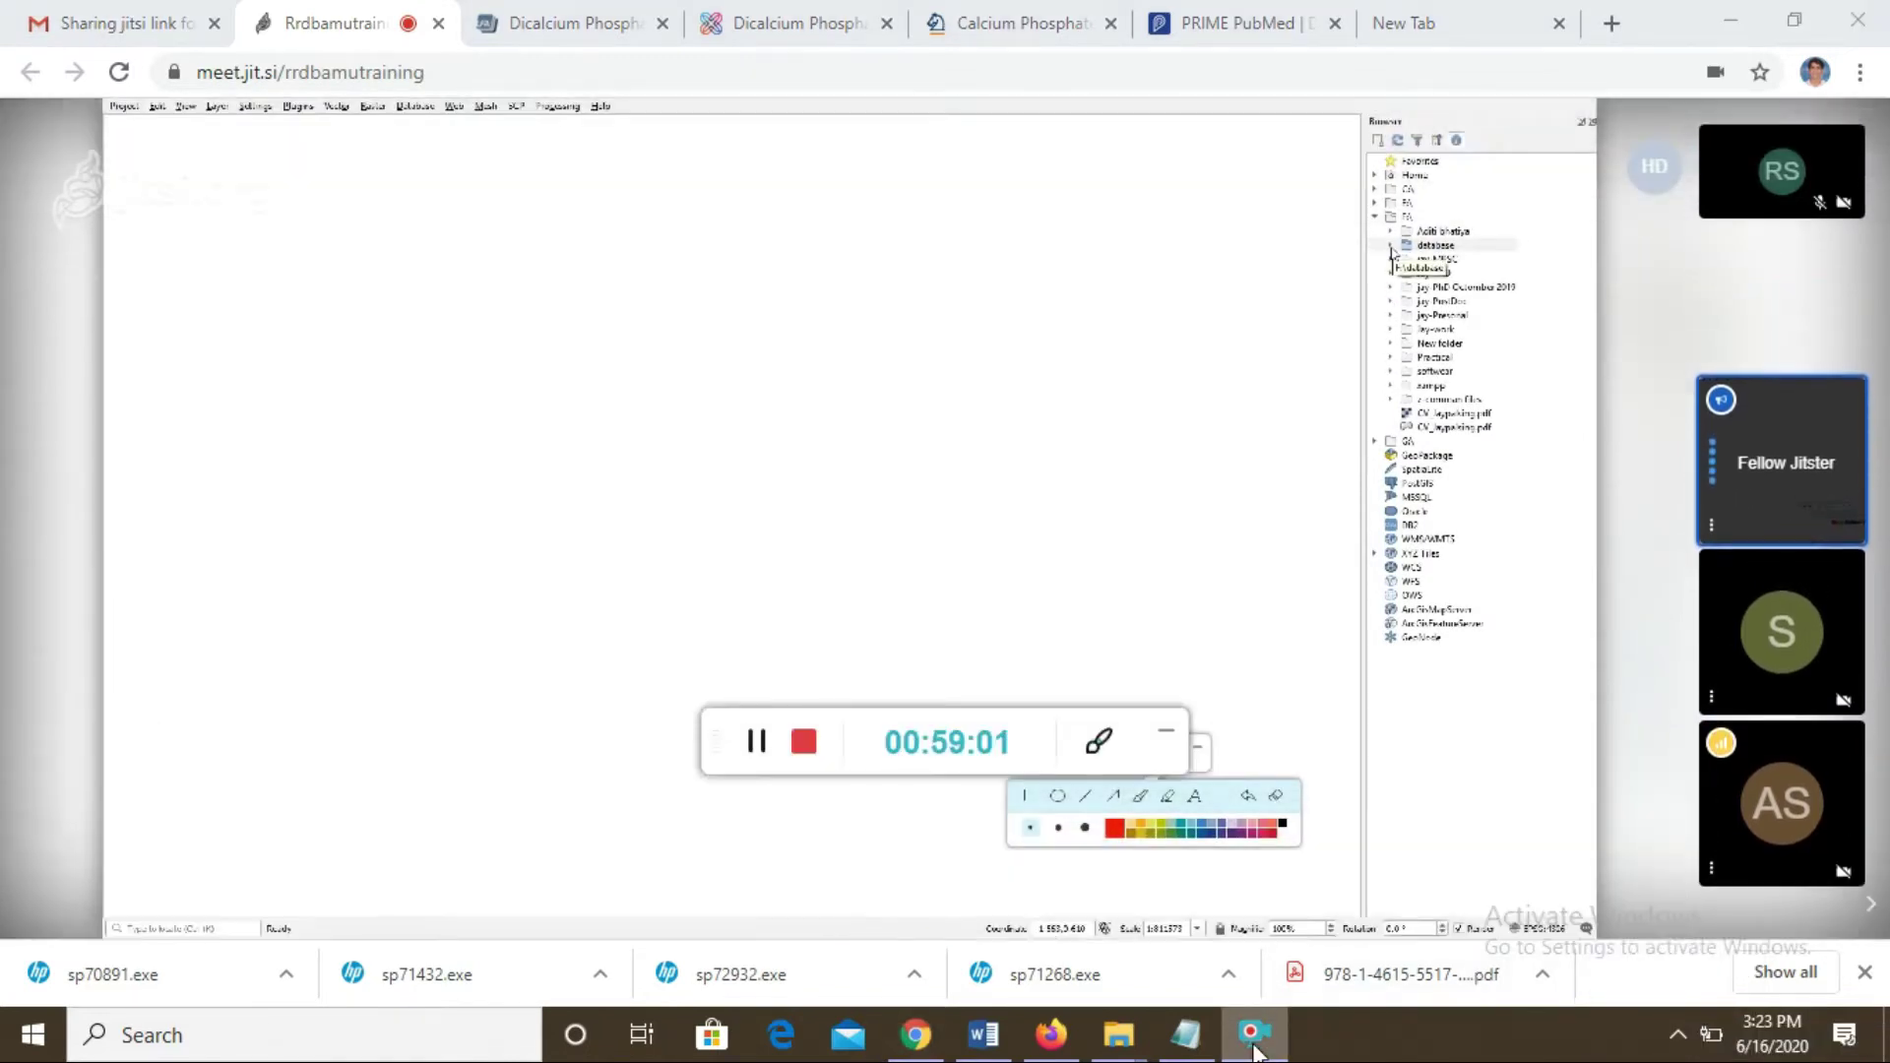
{"action": "left_click", "coordinate": [1163, 744]}
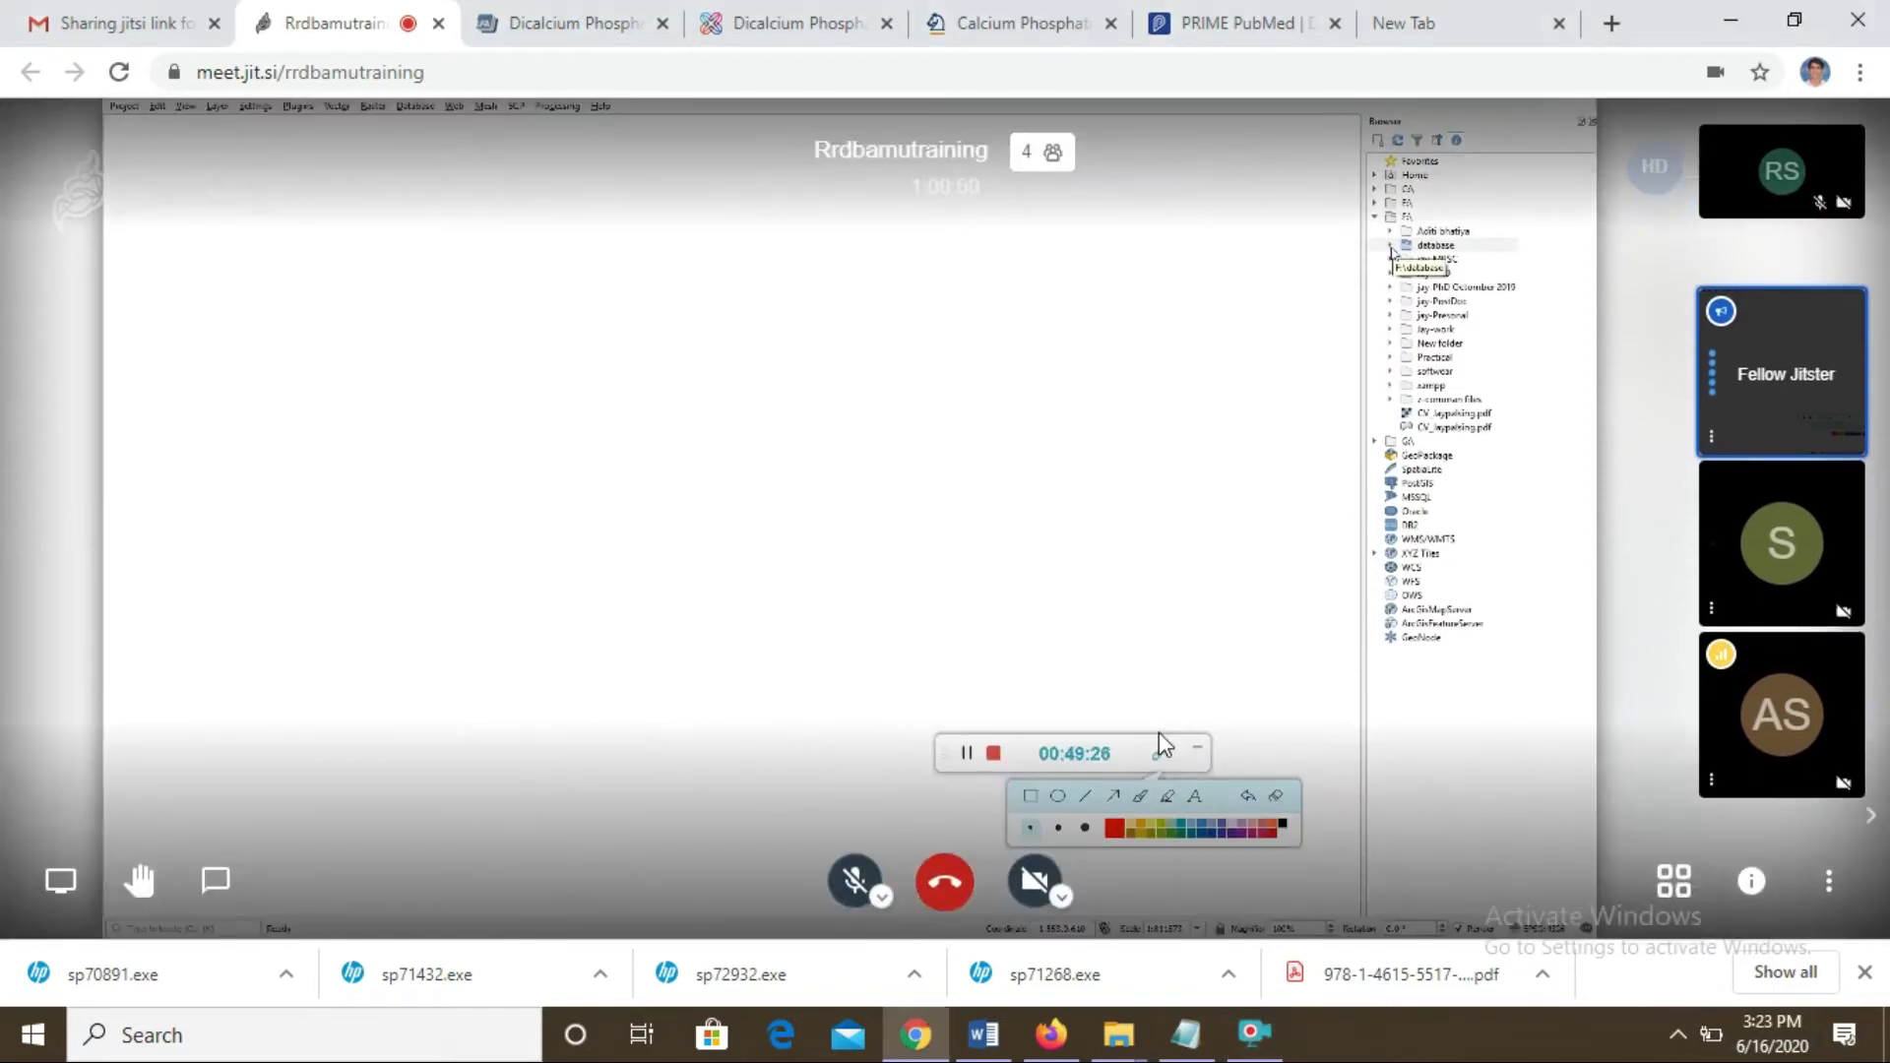
{"action": "left_click", "coordinate": [1709, 1052]}
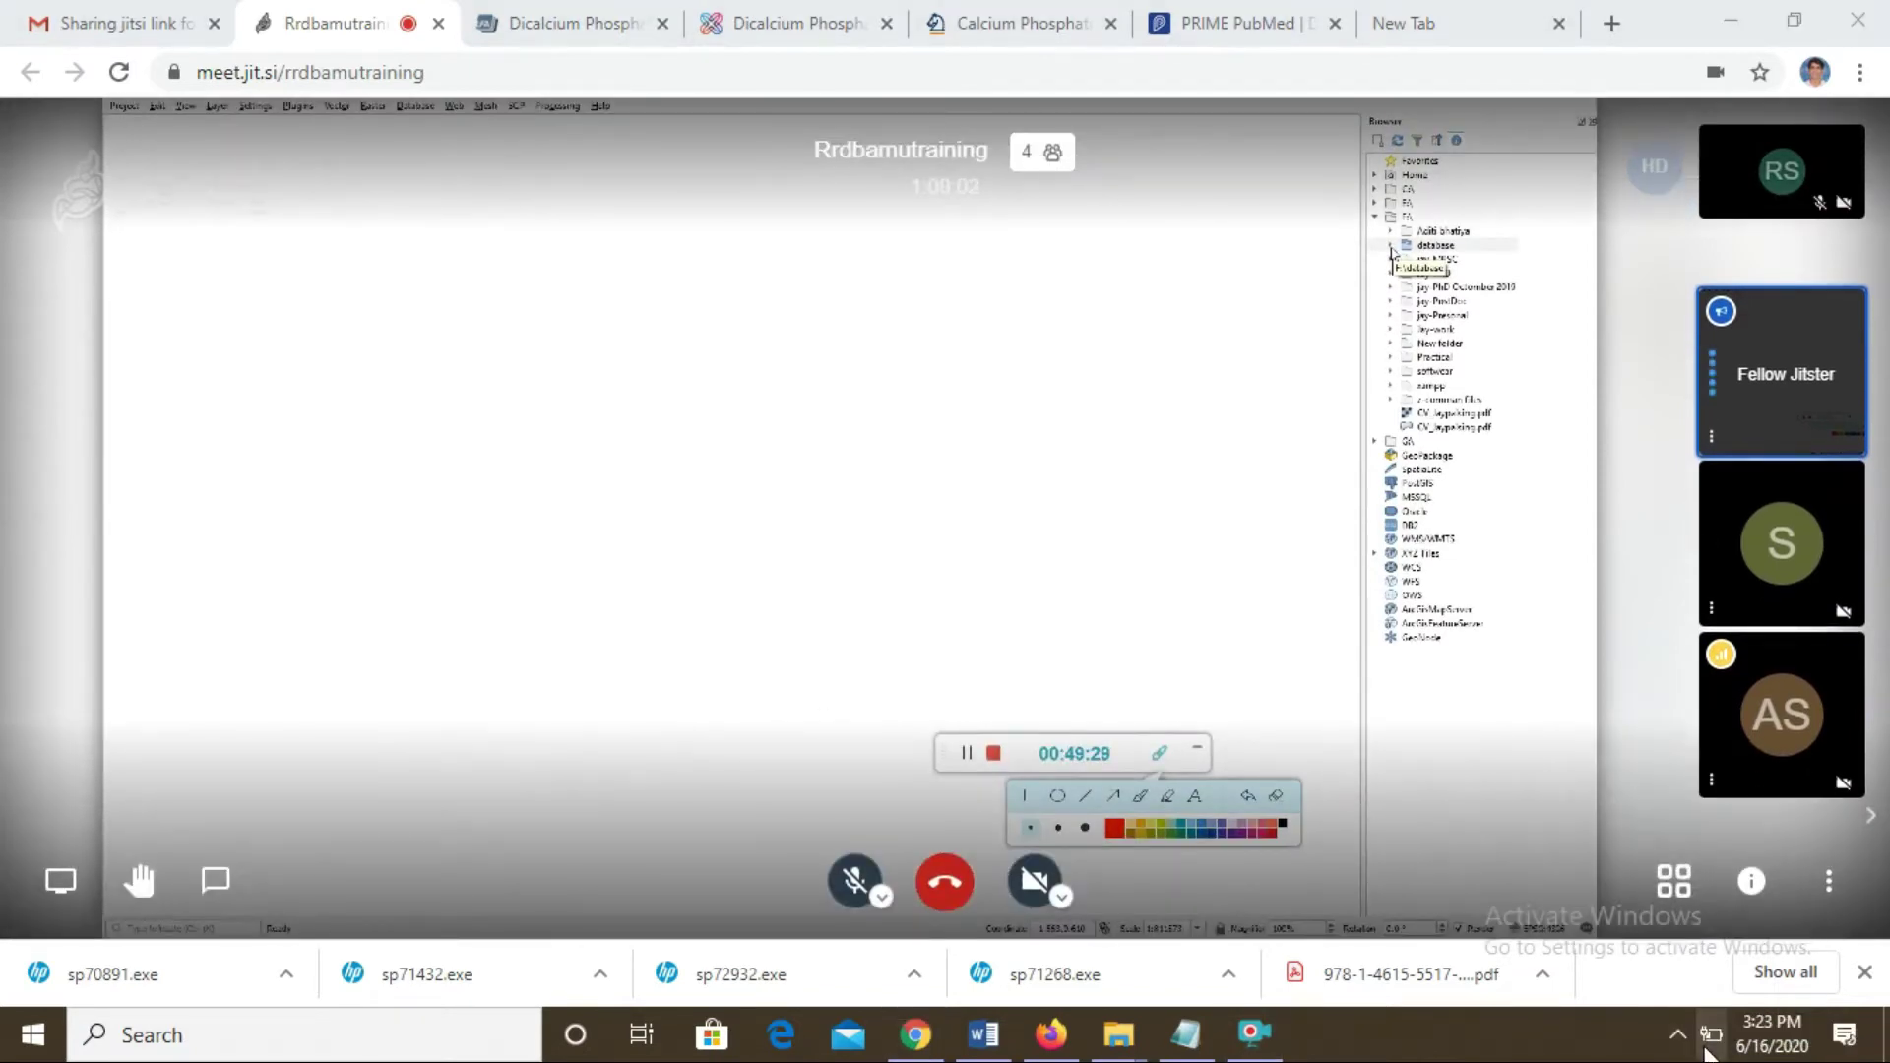
{"action": "left_click", "coordinate": [1708, 1051]}
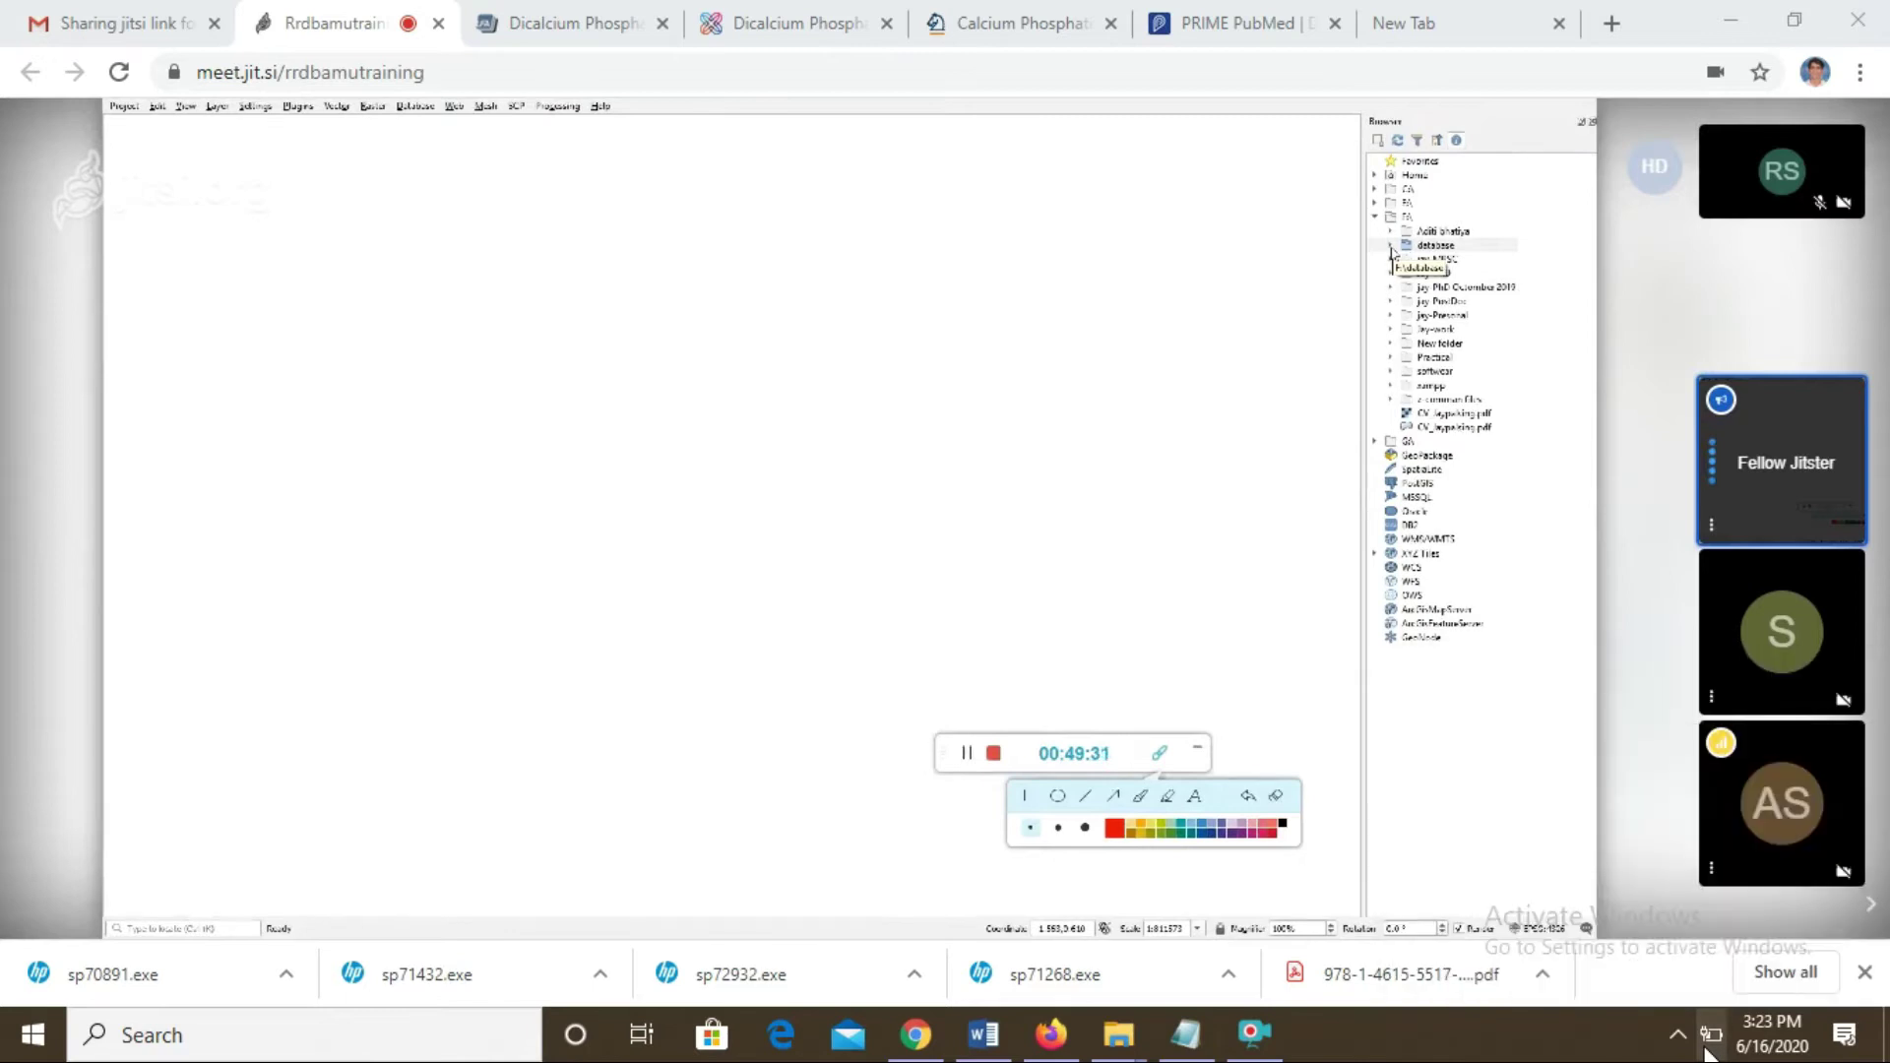
- Mark the window controls of the Semi-Automatic Classification Plugin dialog with a red rectangle annotation
{"action": "mouse_move", "coordinate": [1193, 397]}
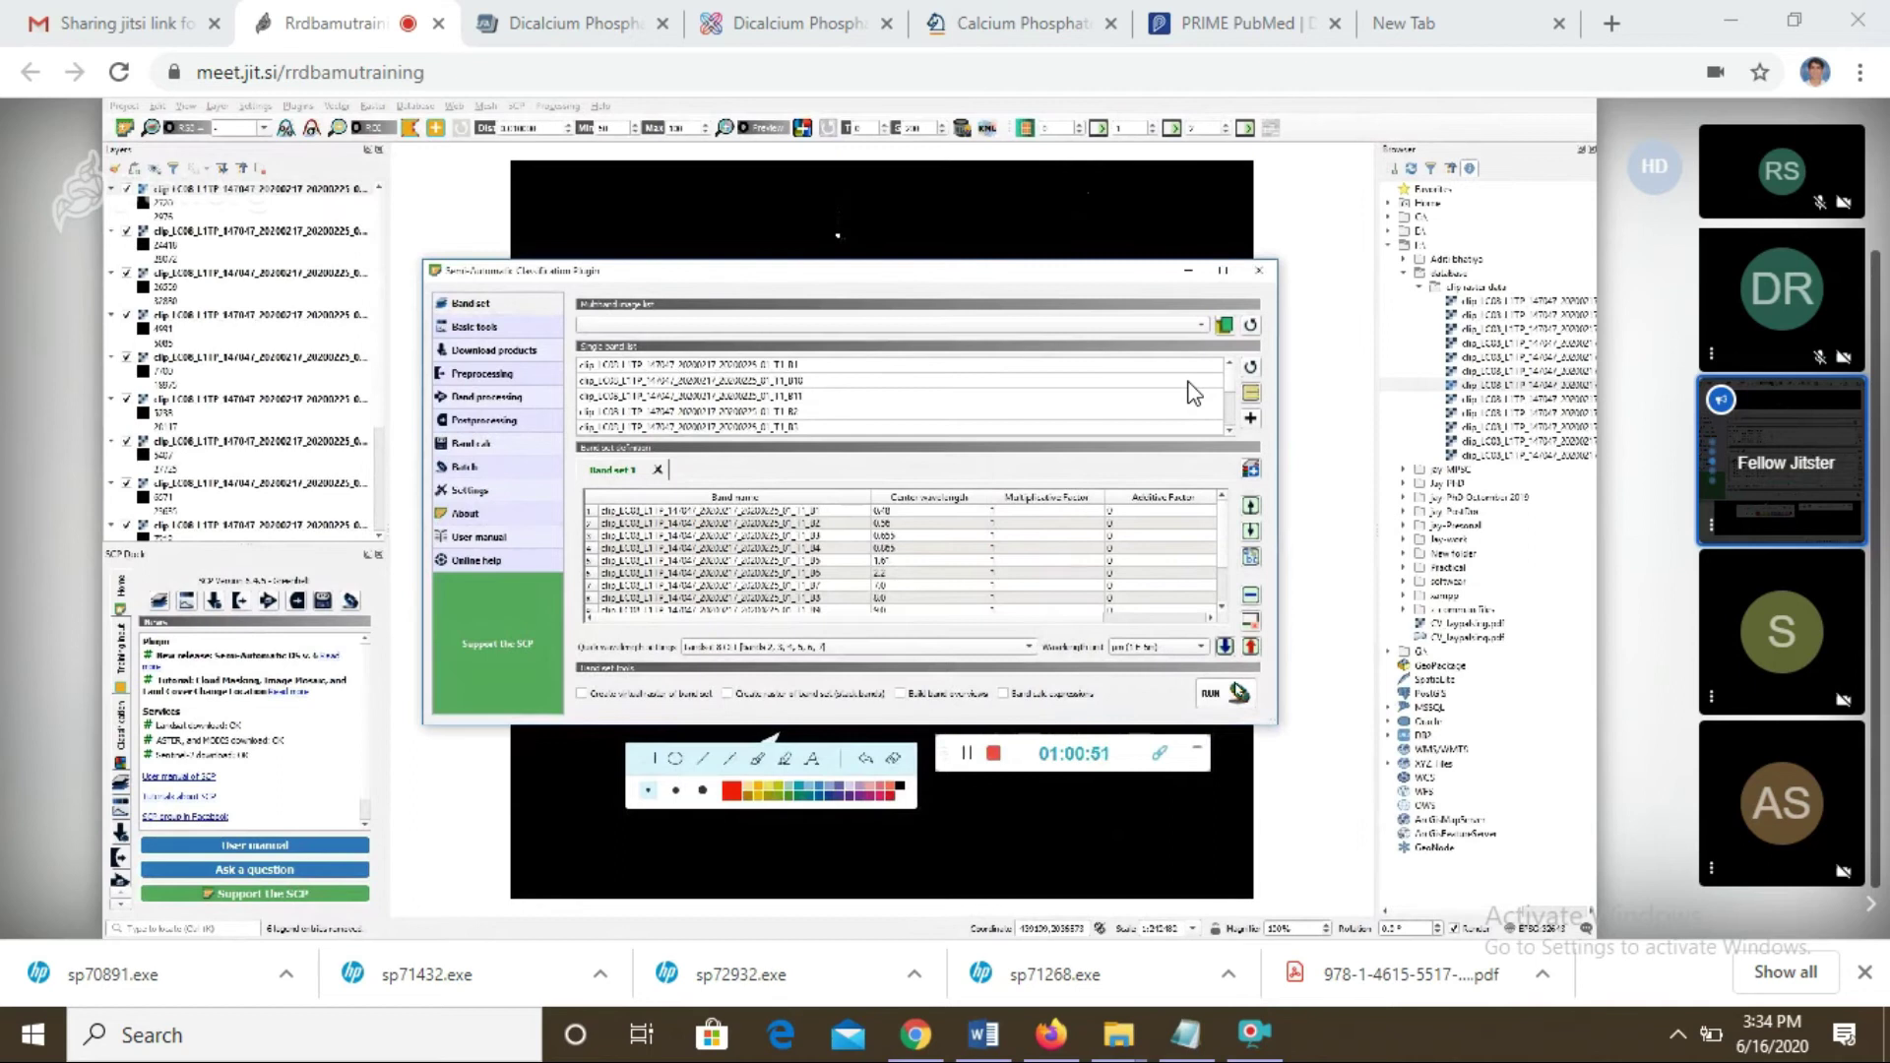
{"action": "left_click", "coordinate": [648, 758]}
{"action": "left_click_drag", "start_coordinate": [1213, 250], "coordinate": [1334, 317]}
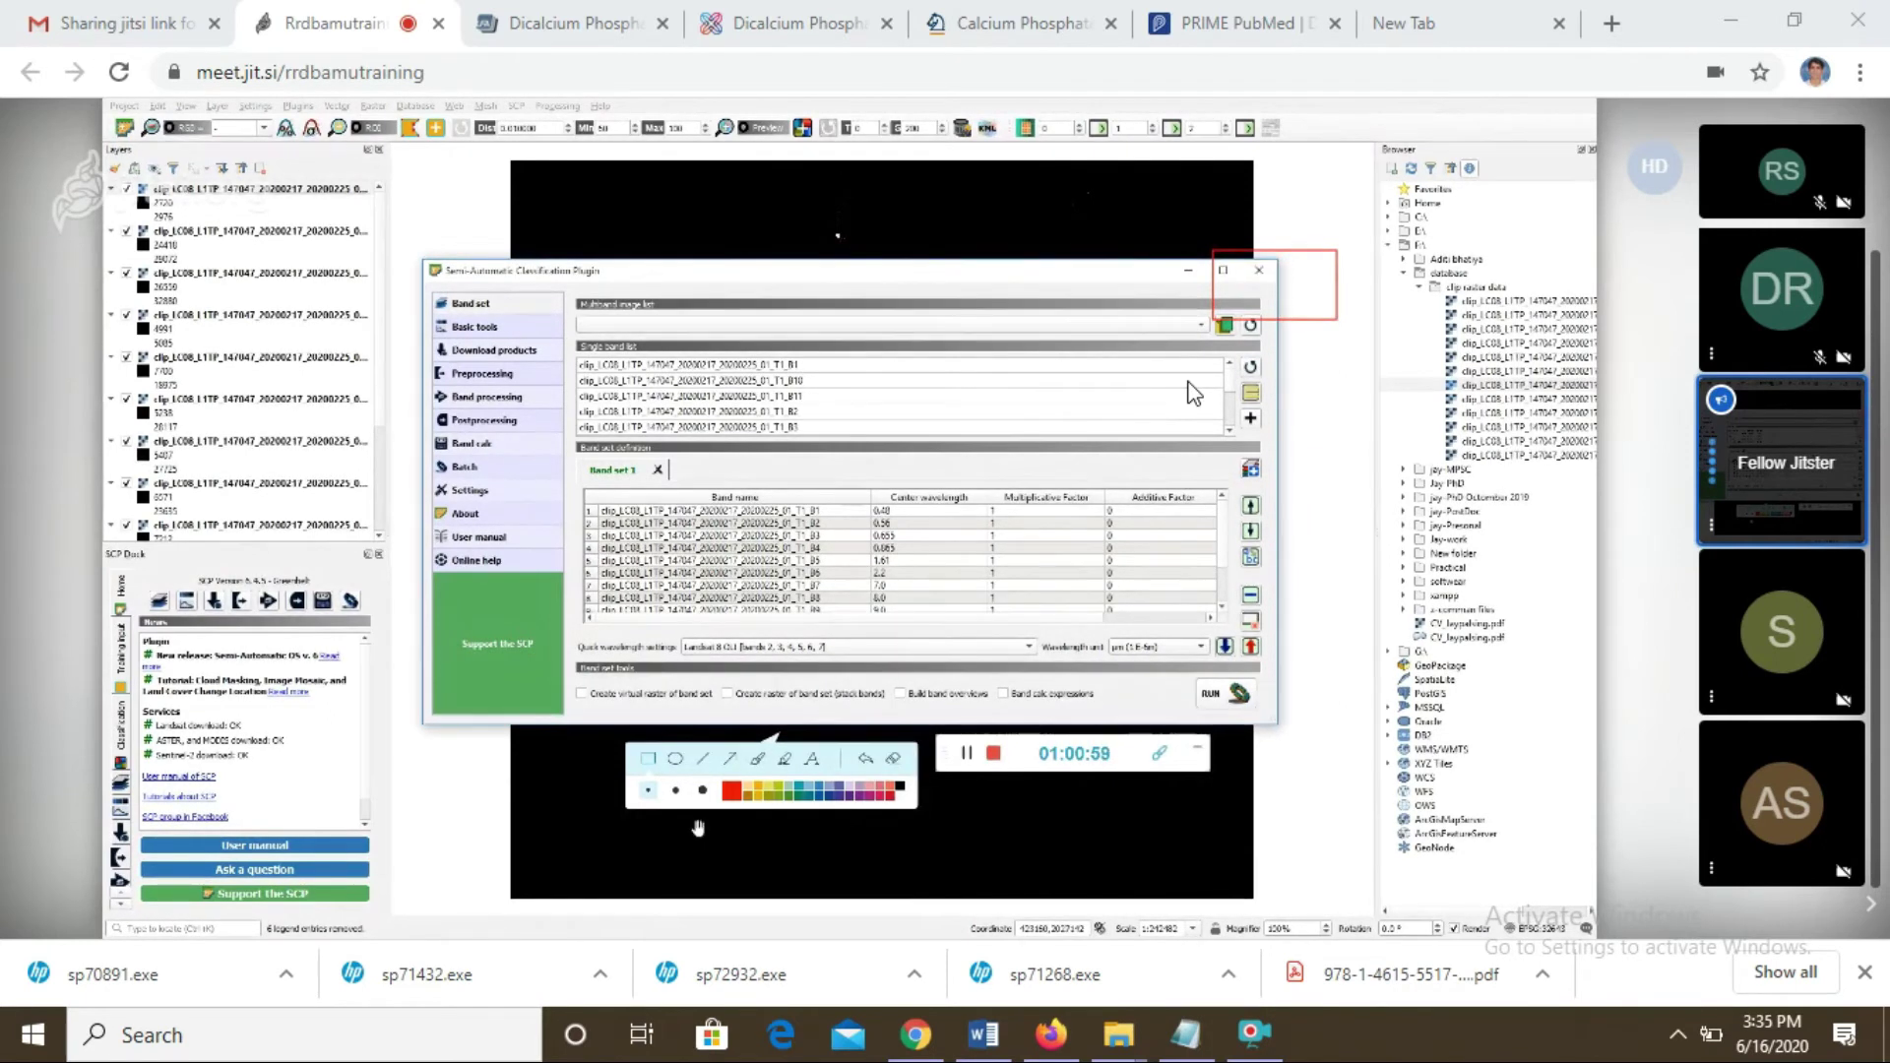
{"action": "left_click_drag", "start_coordinate": [1215, 286], "coordinate": [864, 299]}
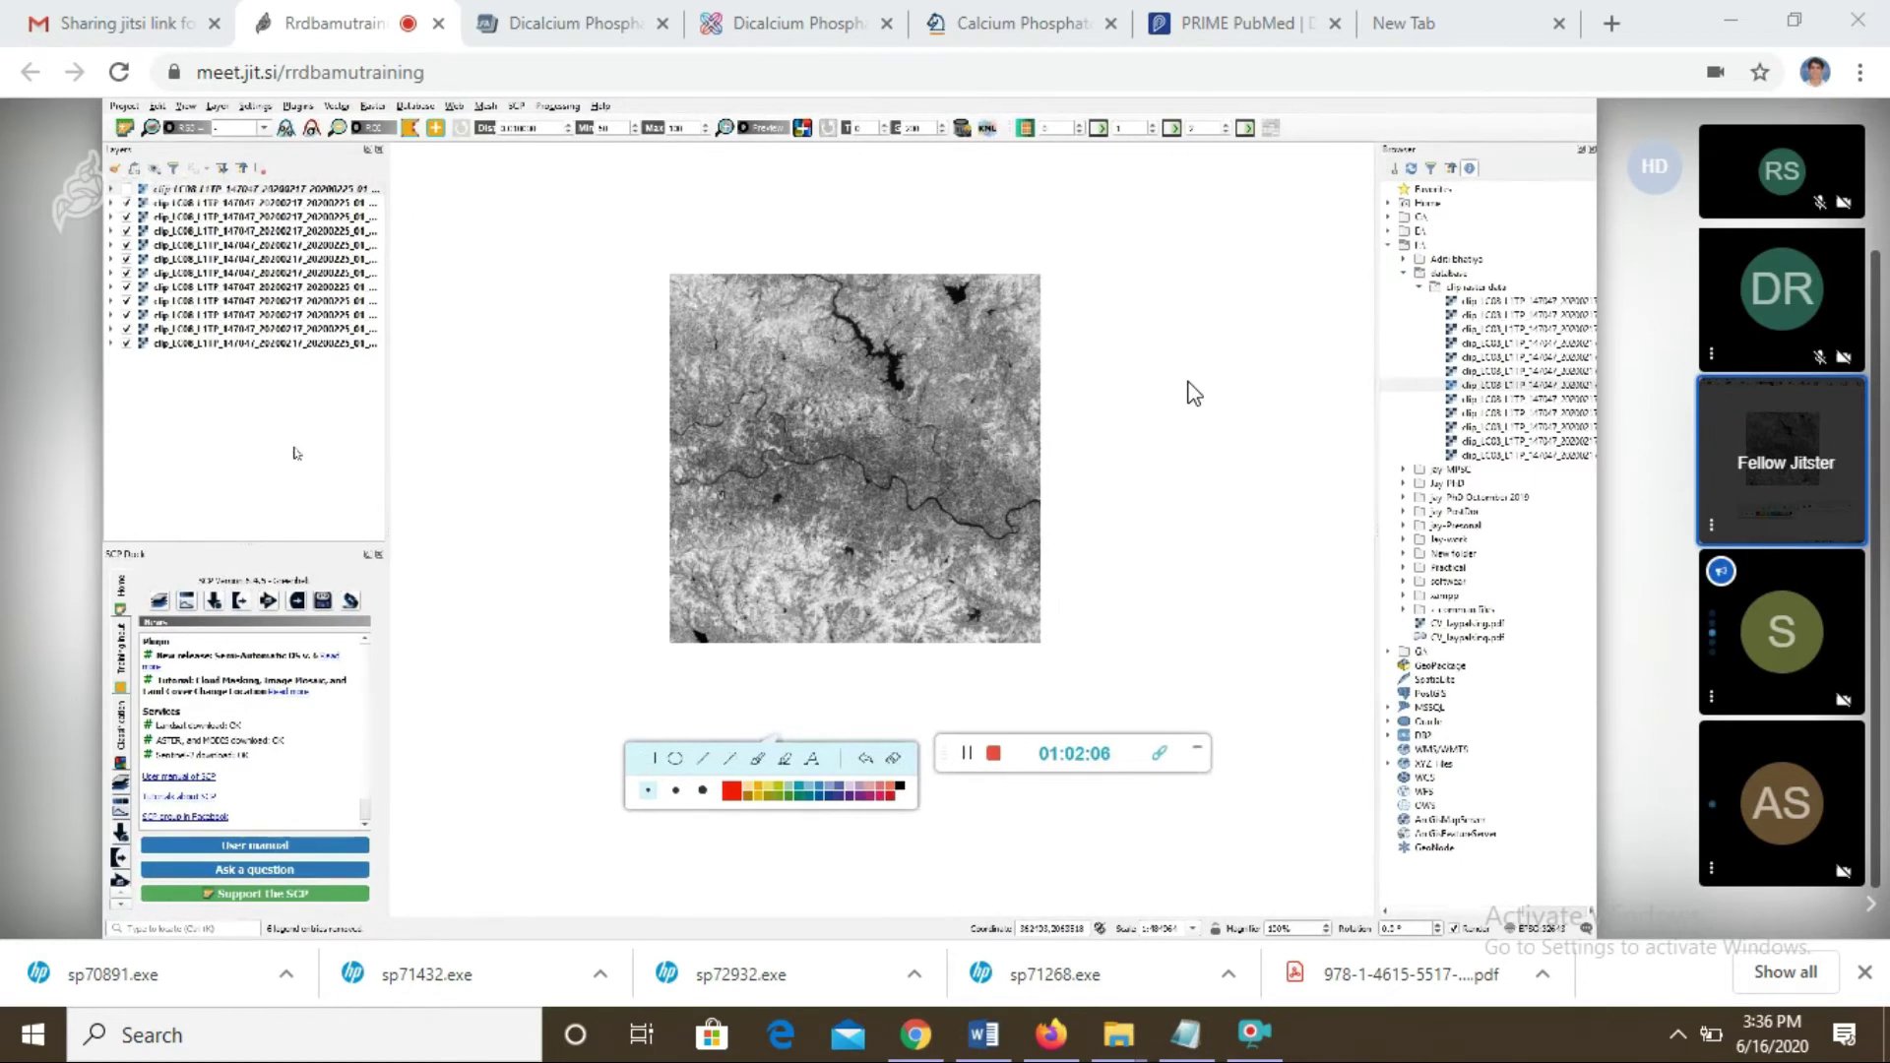
{"action": "left_click_drag", "start_coordinate": [1048, 748], "coordinate": [1051, 756]}
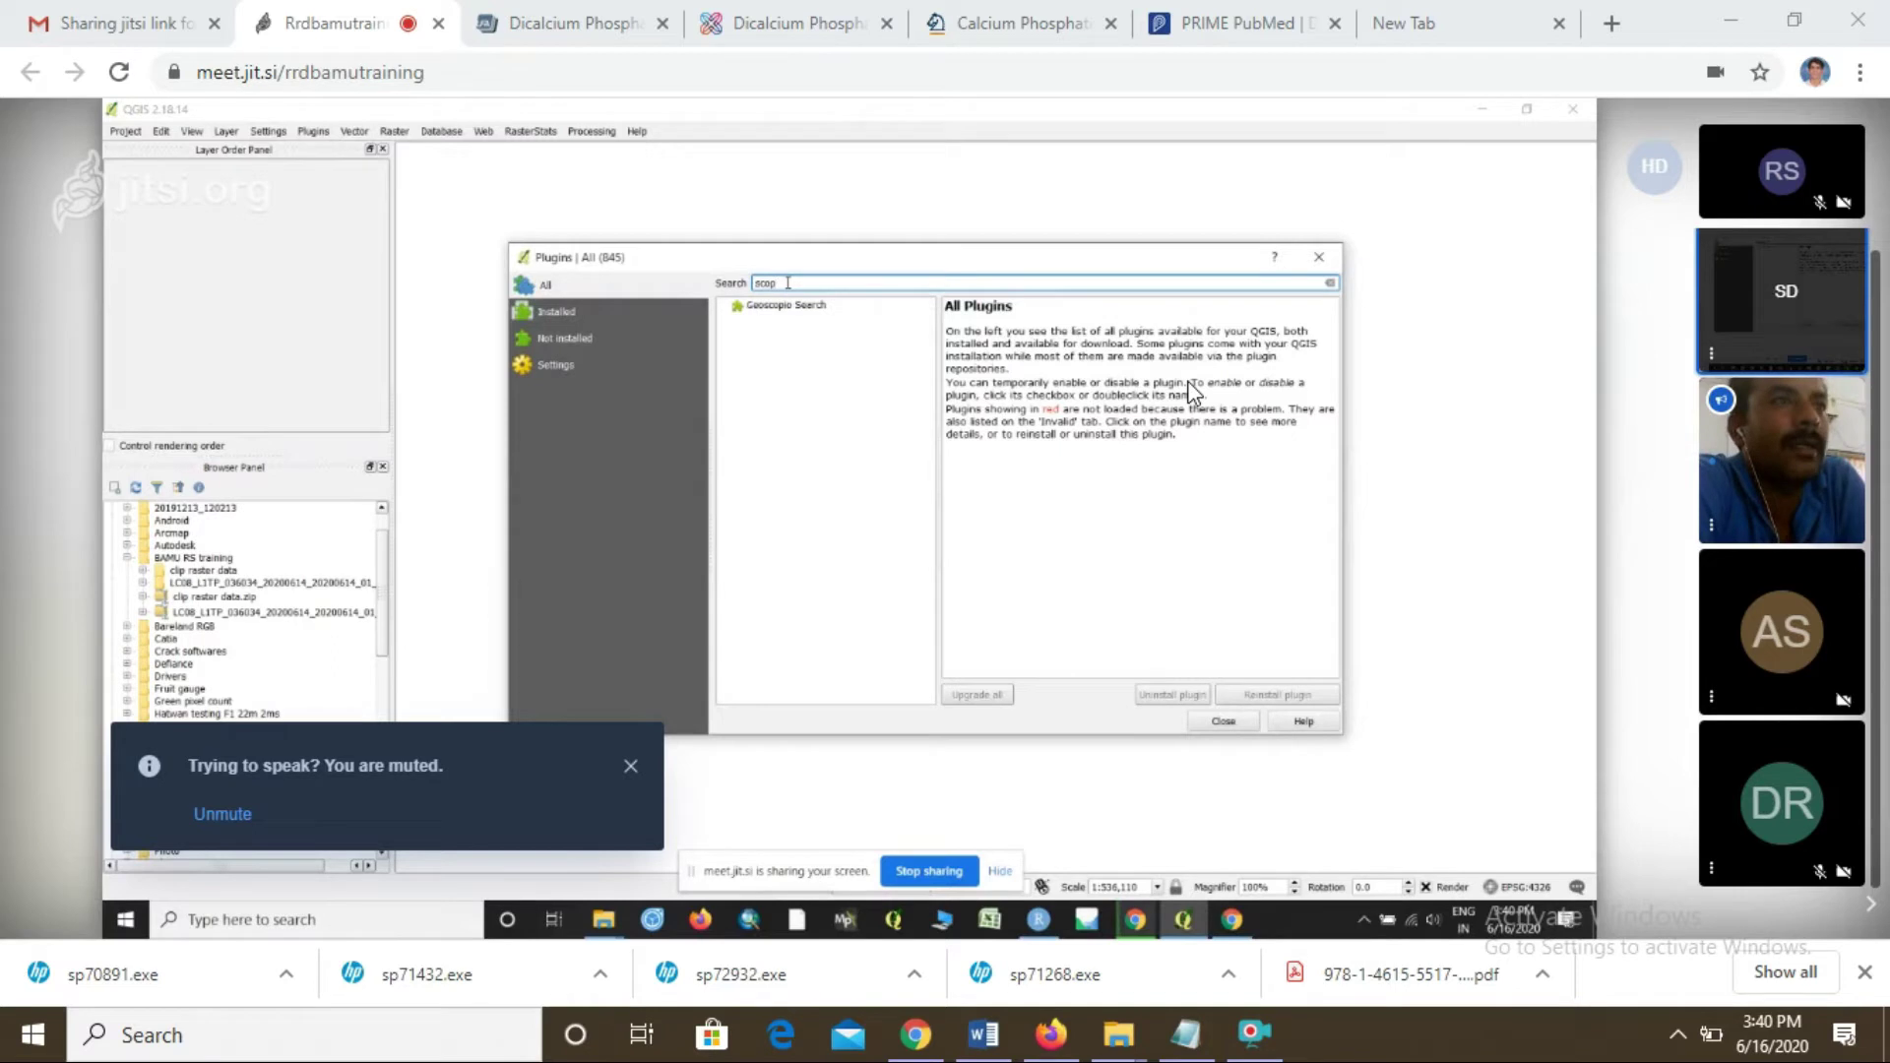
- Search the QGIS plugin list for "scp" and install SCP-Plugin
{"action": "key", "text": "BackSpace"}
{"action": "key", "text": "BackSpace"}
{"action": "type", "text": "p"}
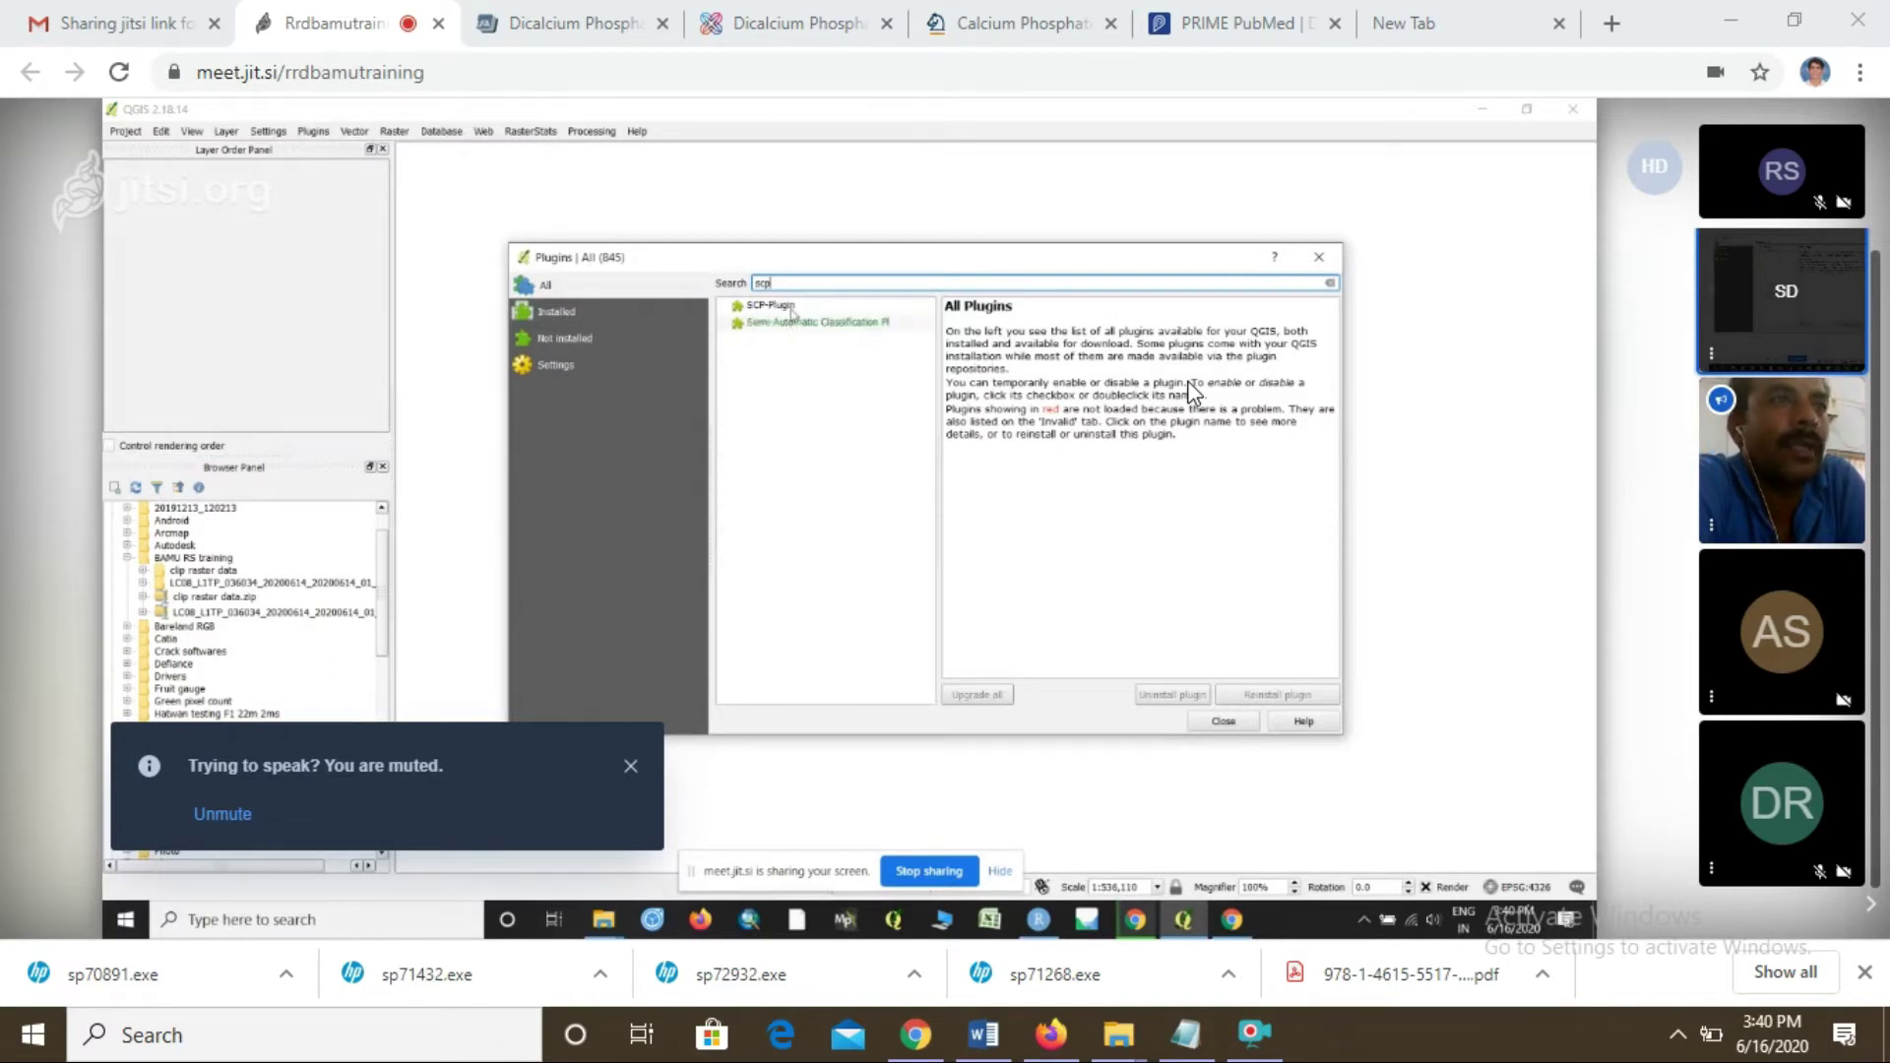
{"action": "left_click", "coordinate": [773, 306]}
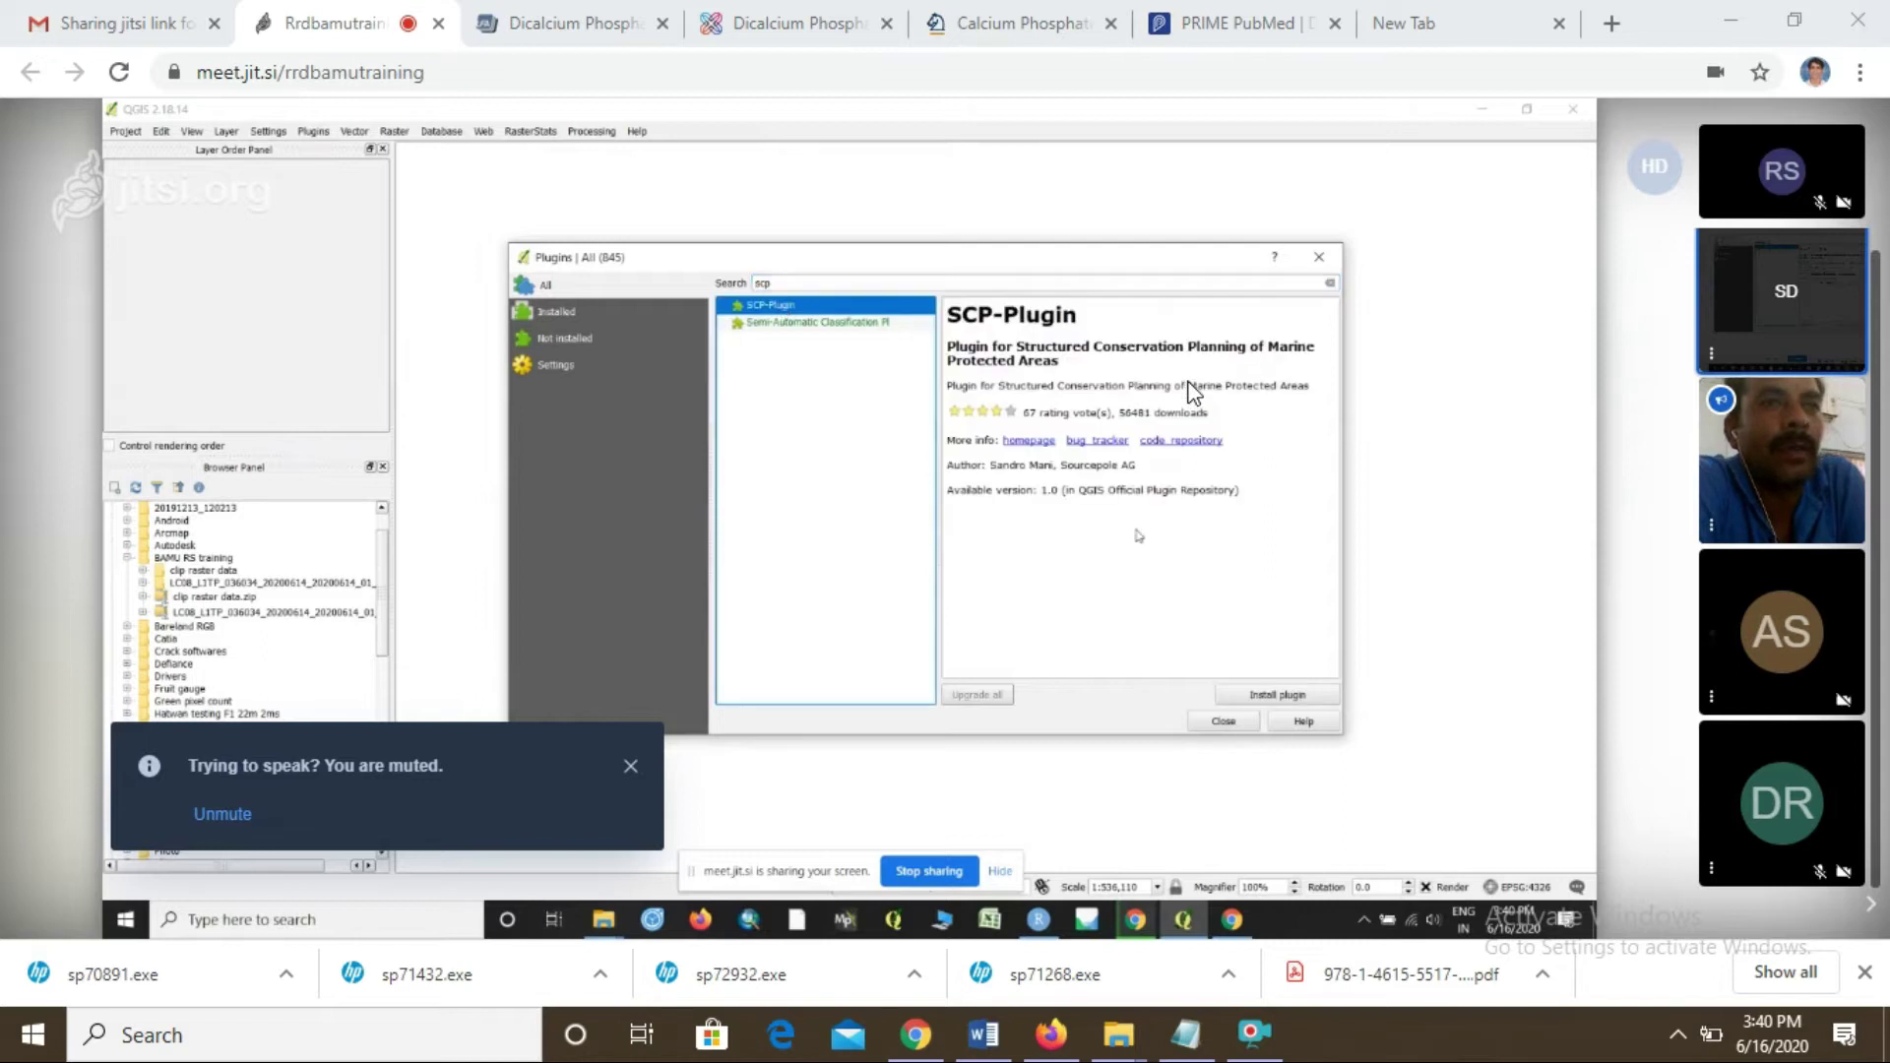
{"action": "left_click", "coordinate": [1272, 693]}
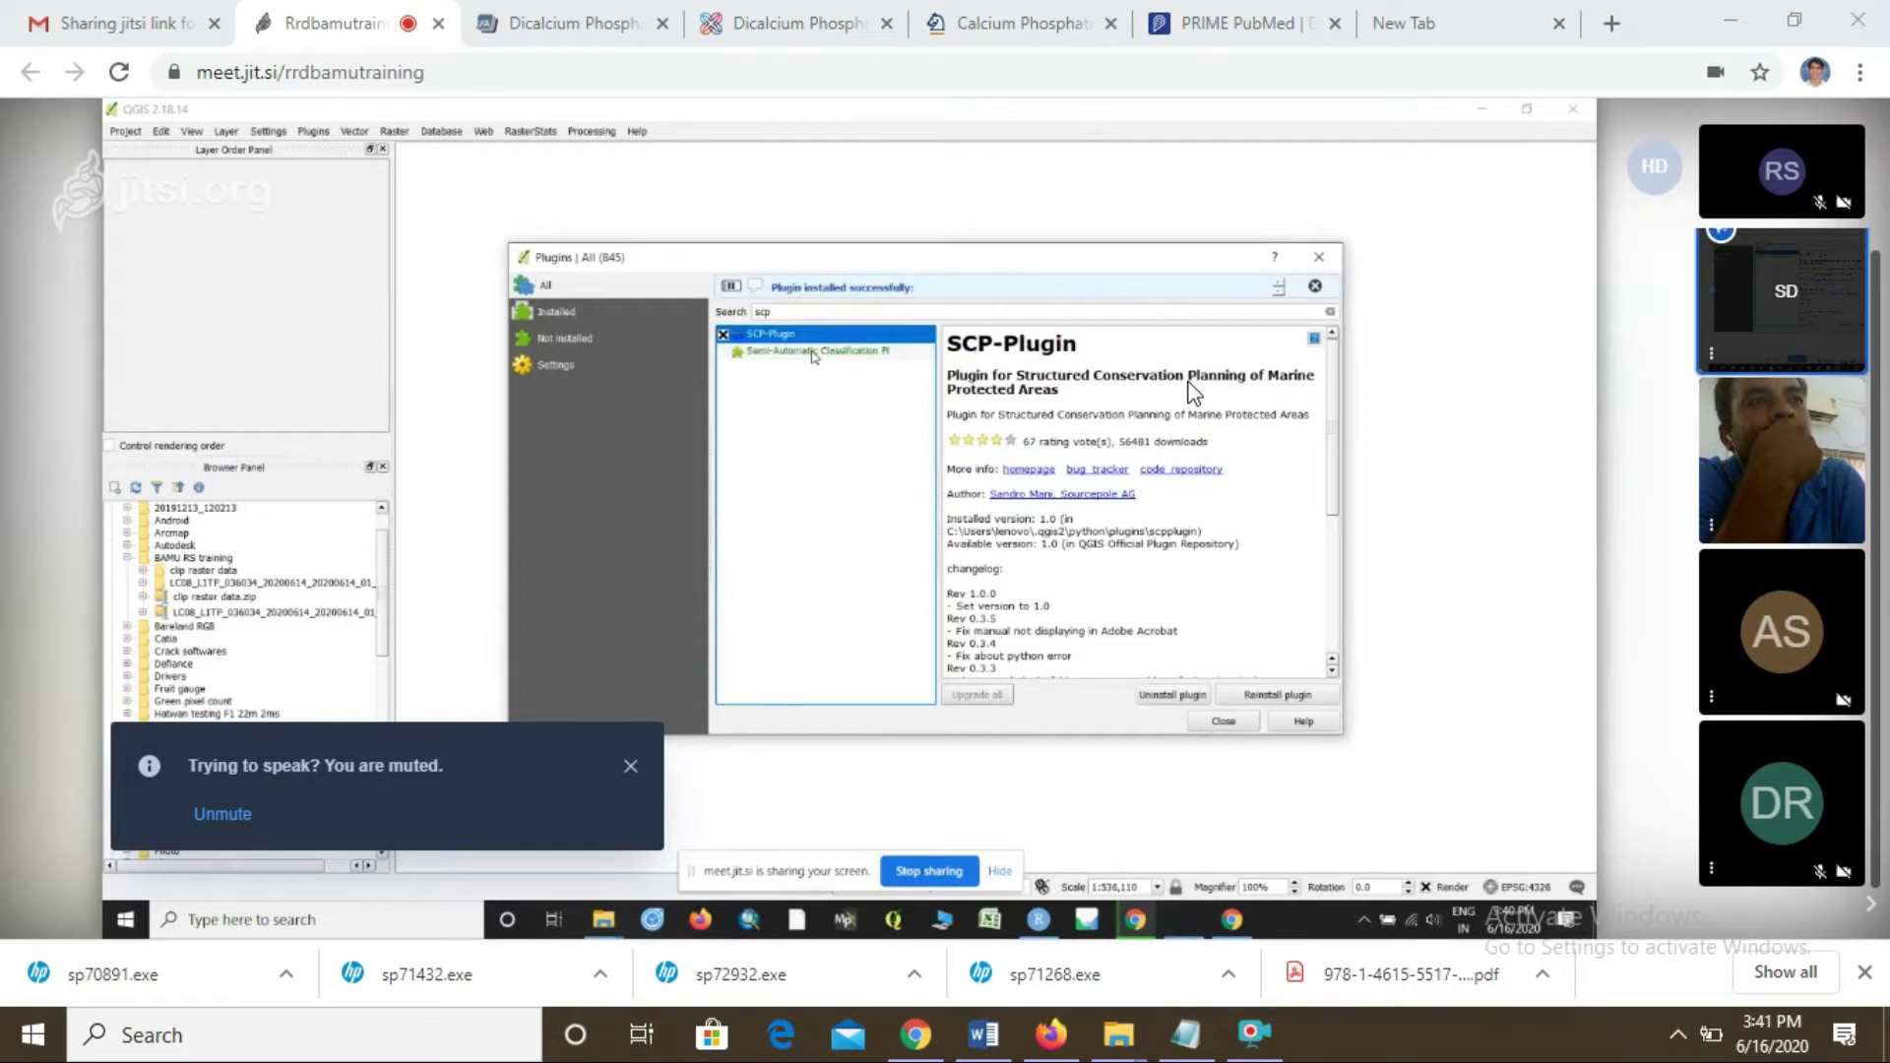
- Install the Semi-Automatic Classification Plugin from the same plugin search
{"action": "left_click", "coordinate": [824, 325]}
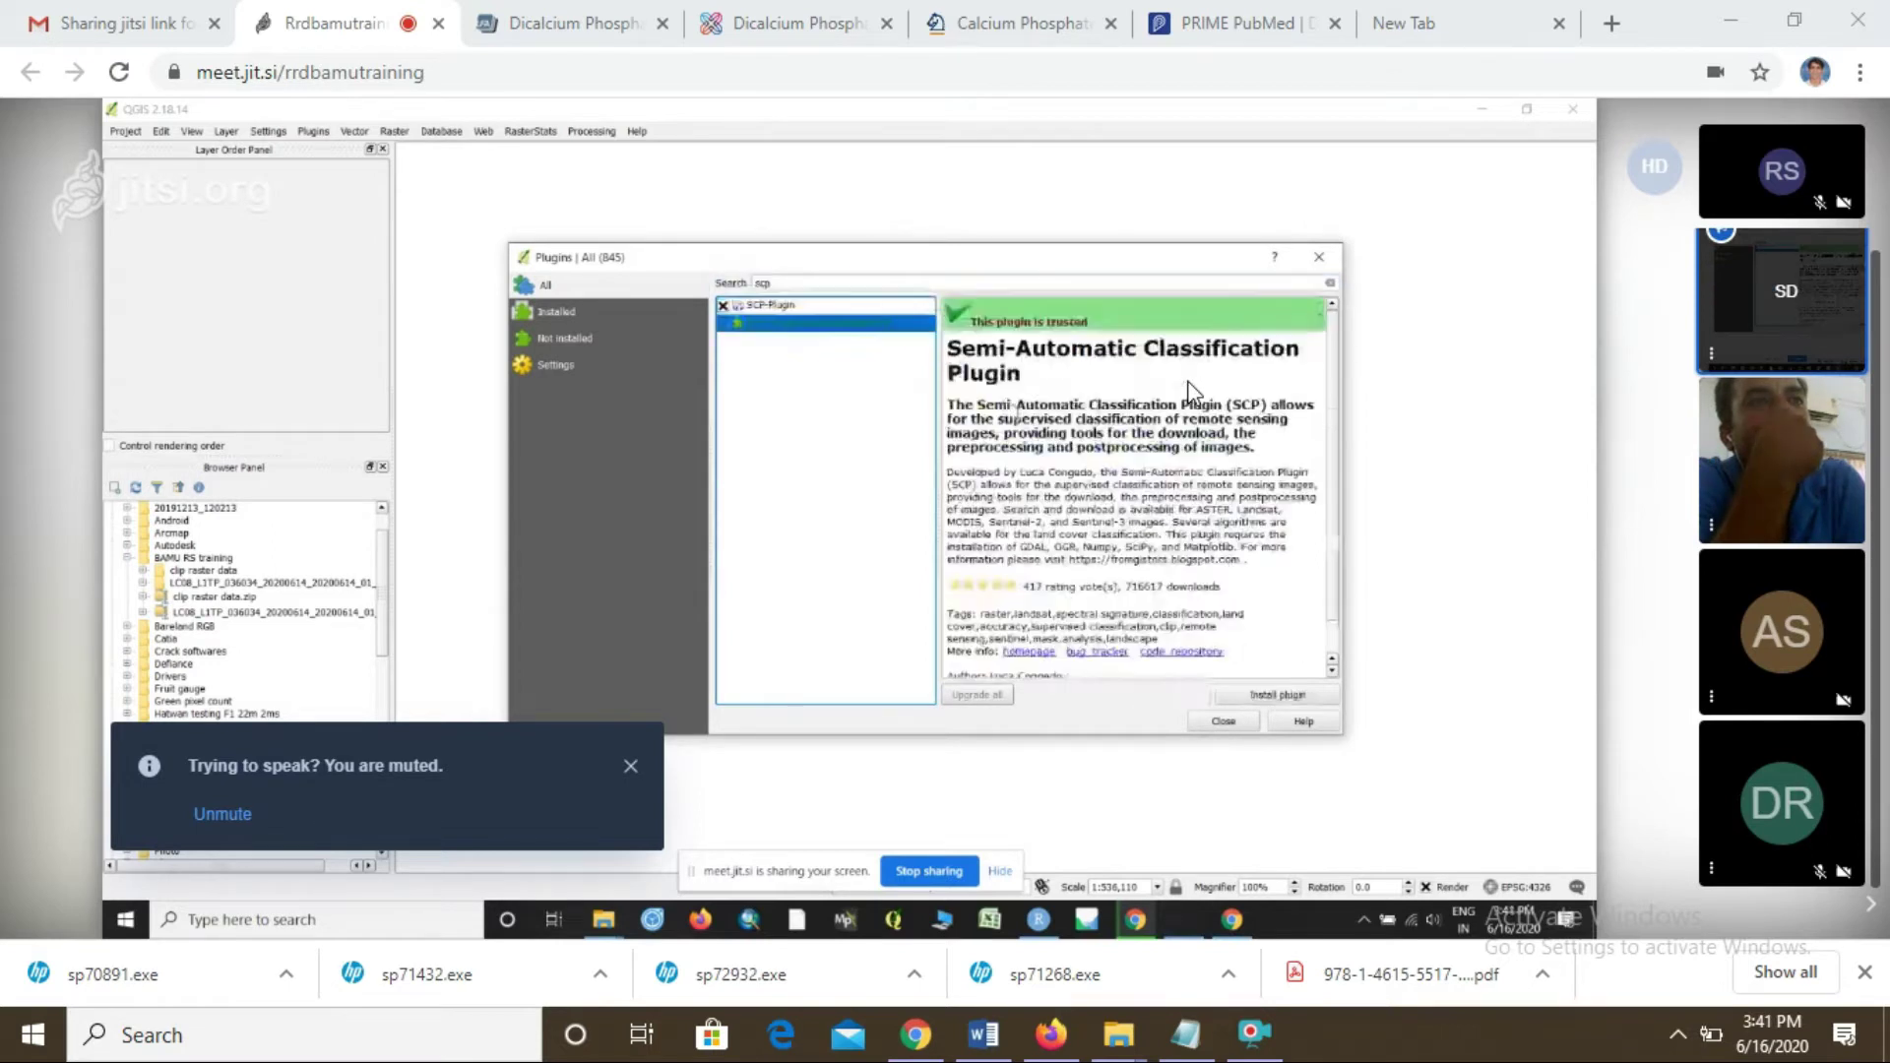
{"action": "left_click", "coordinate": [1277, 697]}
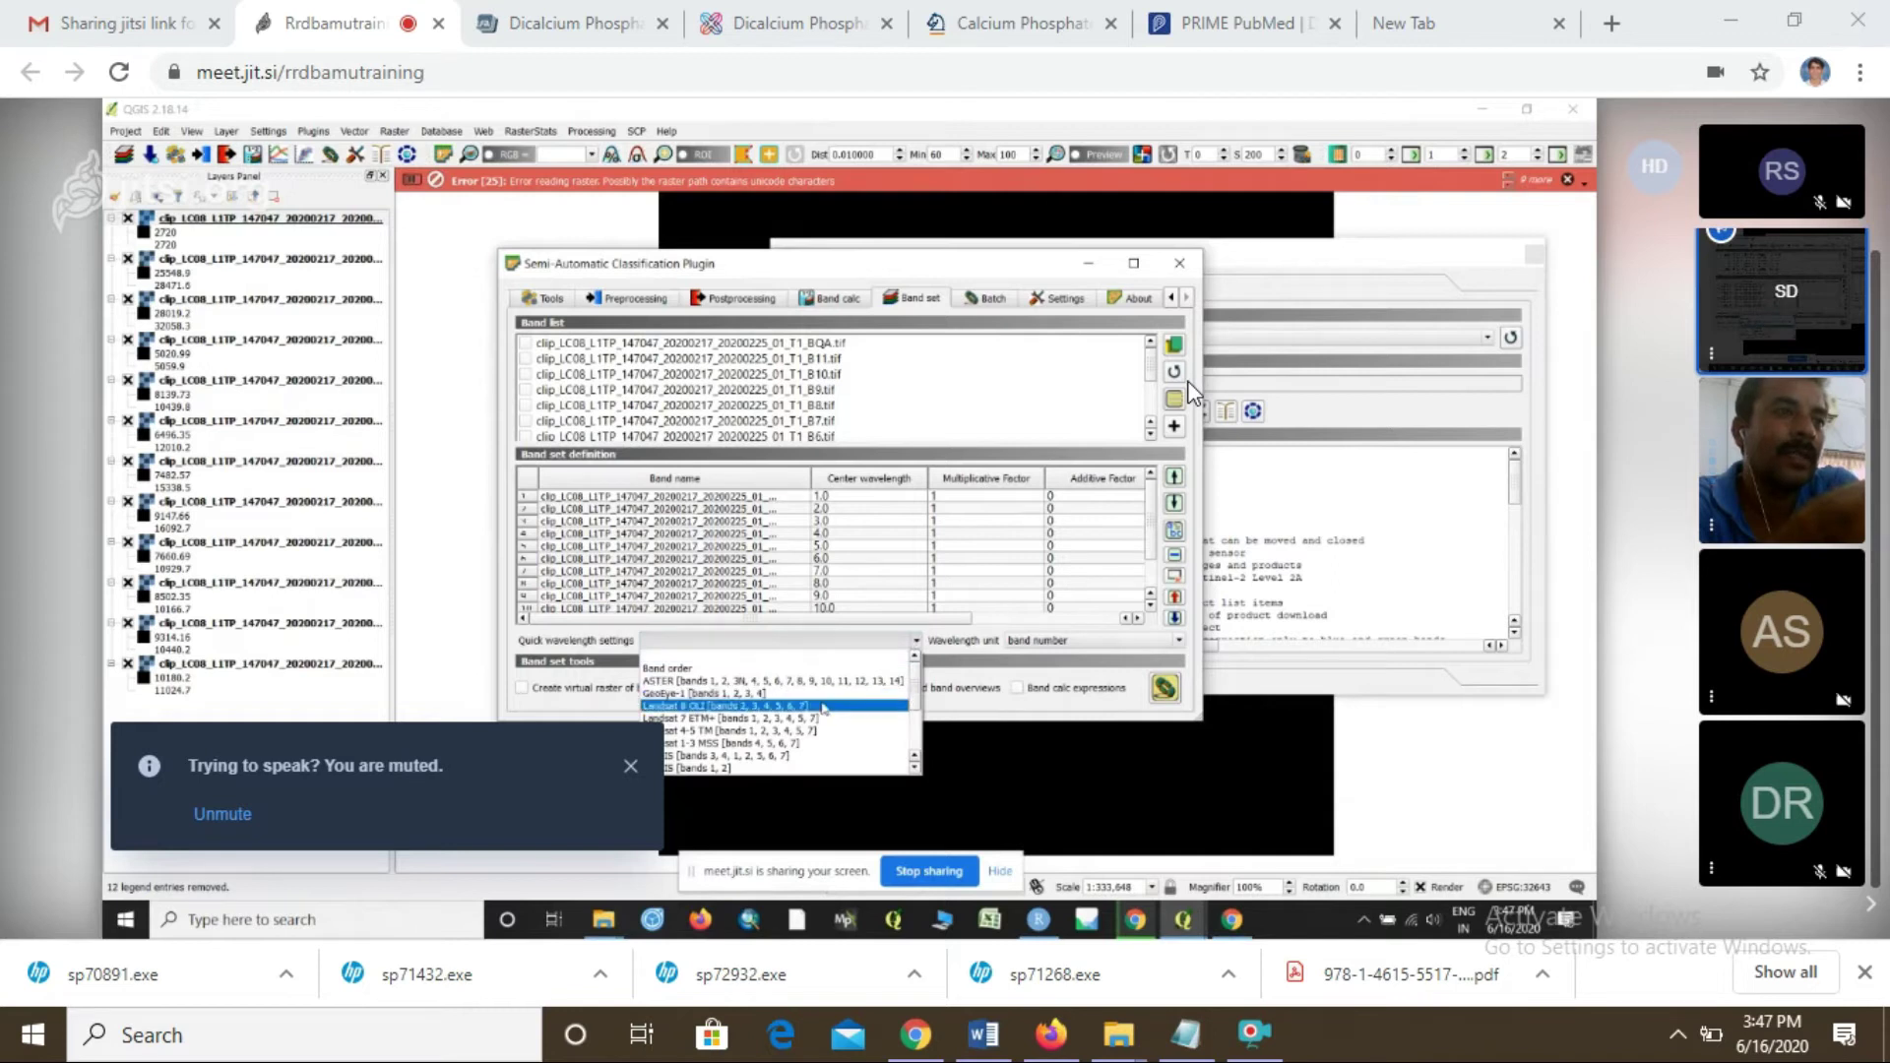
- Set the band set's quick wavelength settings to Landsat 8 OLI [bands 2, 3, 4, 5, 6, 7]
{"action": "left_click", "coordinate": [812, 706]}
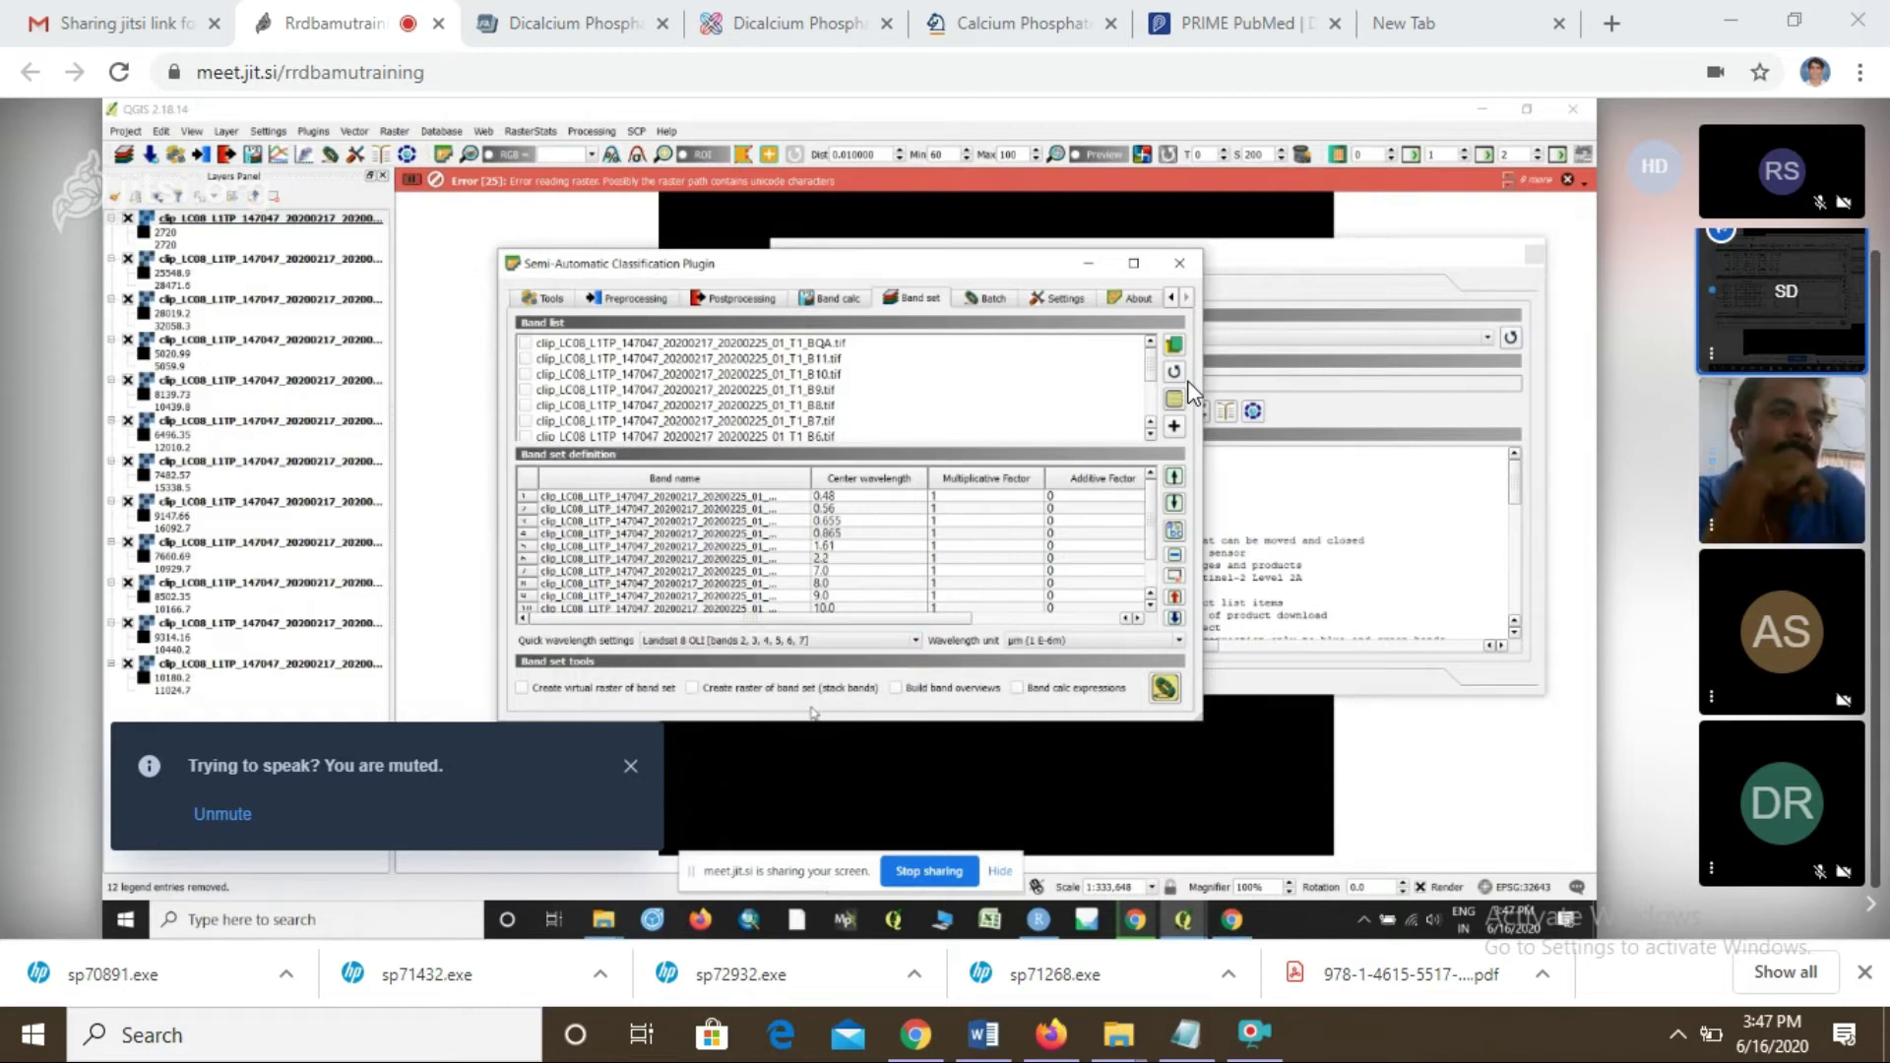